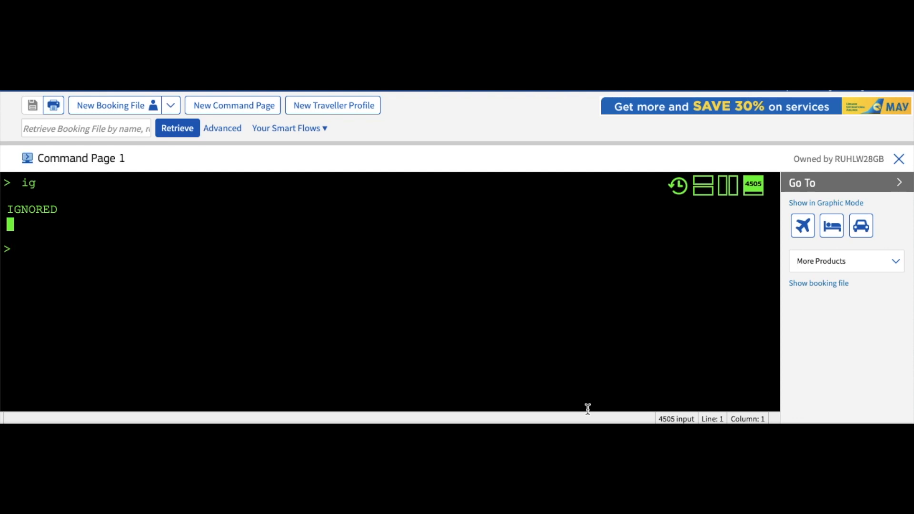
# Step: Decode Paris with DAN PARIS and highlight the PAR city line
pyautogui.write('dan paris')
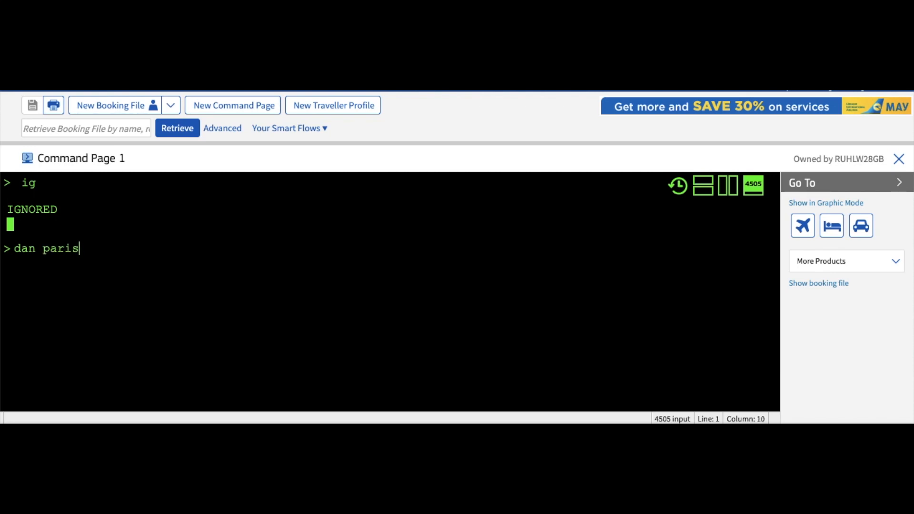
pyautogui.press('Return')
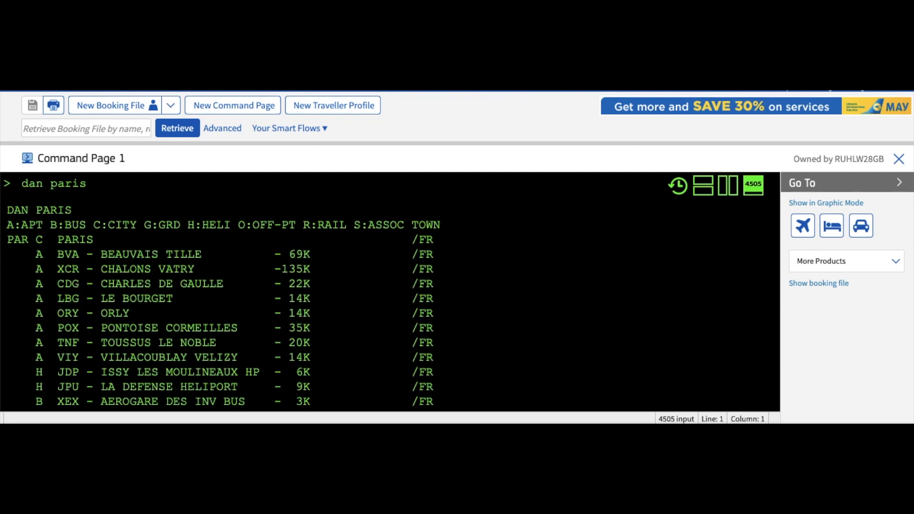
pyautogui.moveTo(96, 242); pyautogui.dragTo(9, 241)
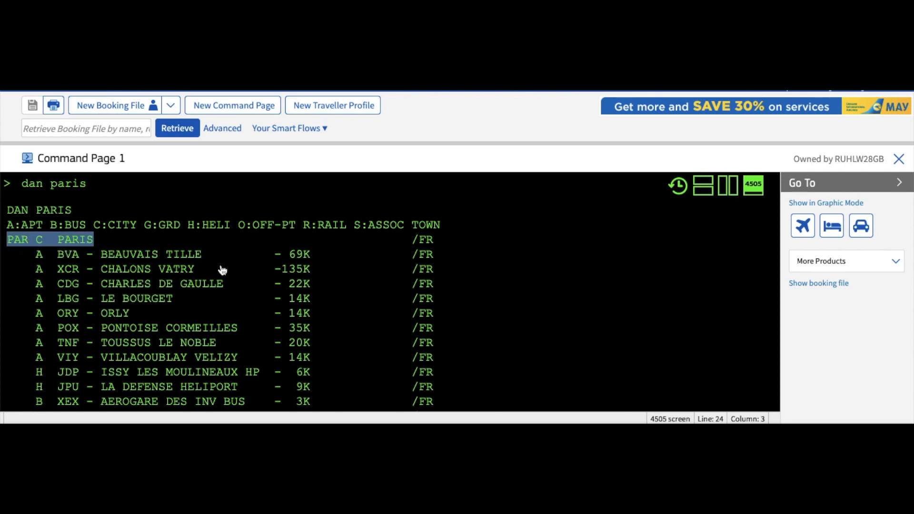
pyautogui.scroll(-1, 184, 295)
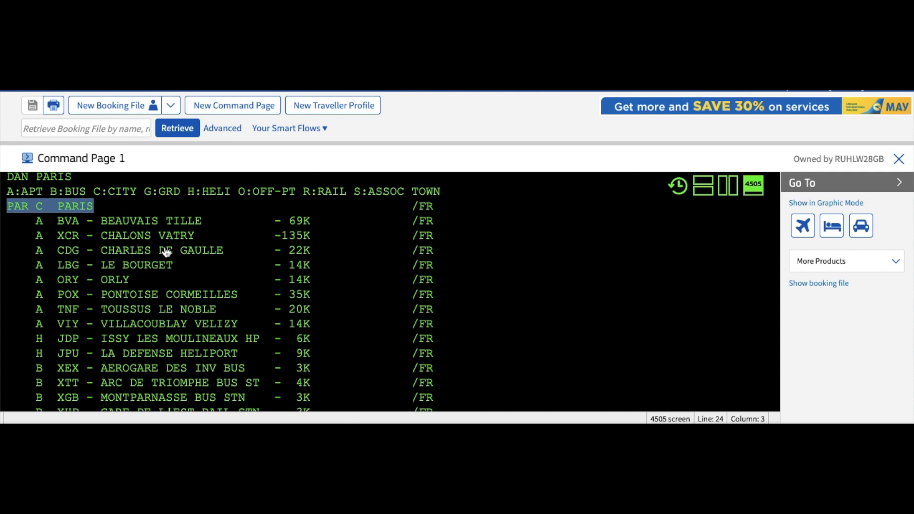
# Step: Highlight the CDG airport entry, the airport type letter A and PAR's city type letter C
pyautogui.moveTo(224, 251); pyautogui.dragTo(104, 253)
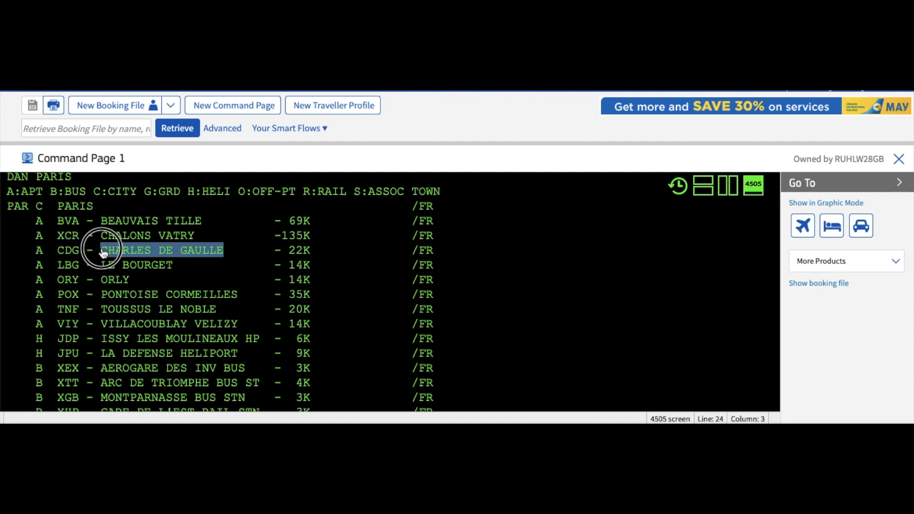
pyautogui.click(48, 227)
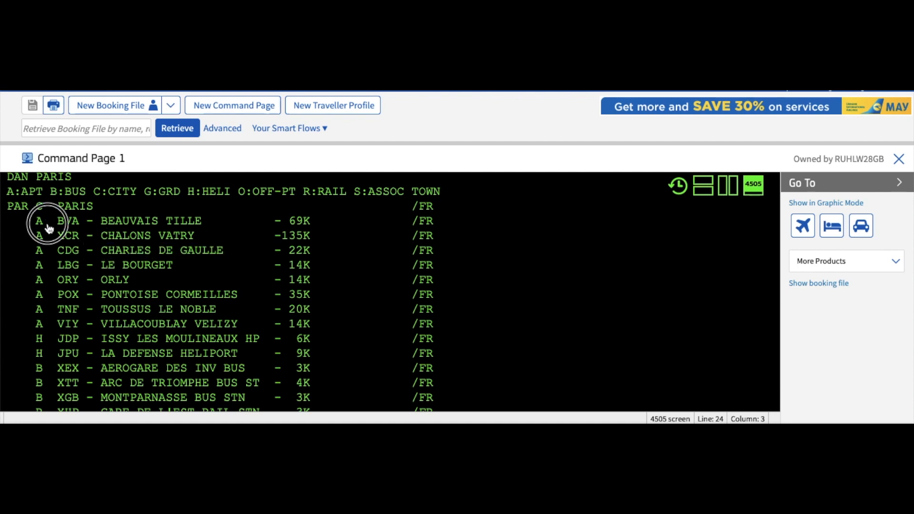
pyautogui.moveTo(48, 227); pyautogui.dragTo(38, 231)
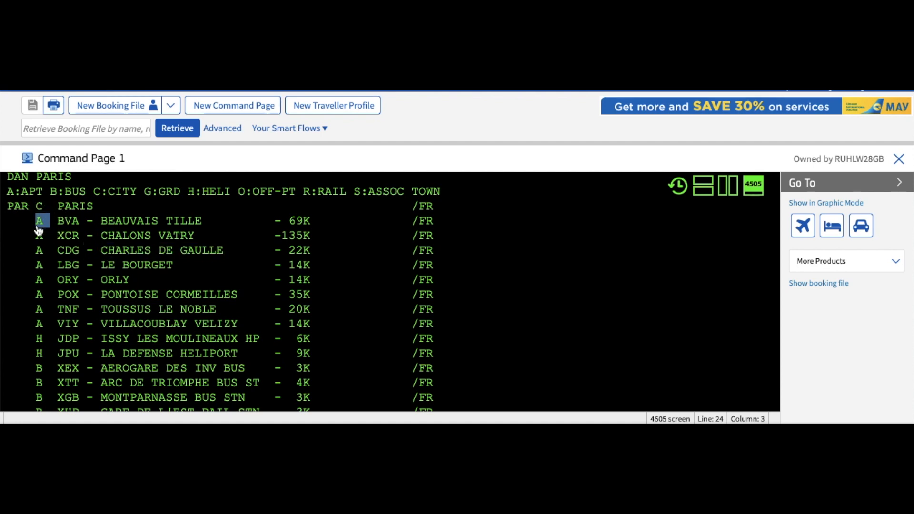
pyautogui.click(46, 209)
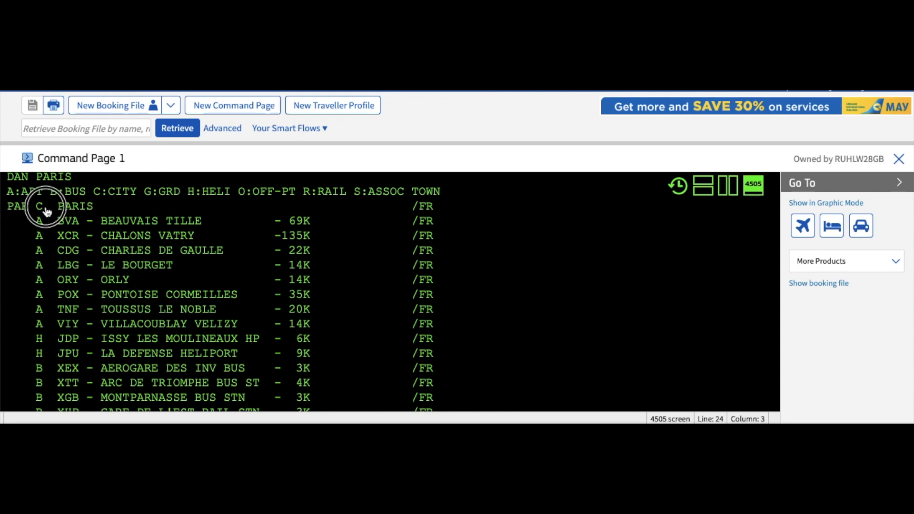
pyautogui.doubleClick(46, 210)
pyautogui.scroll(-1, 109, 225)
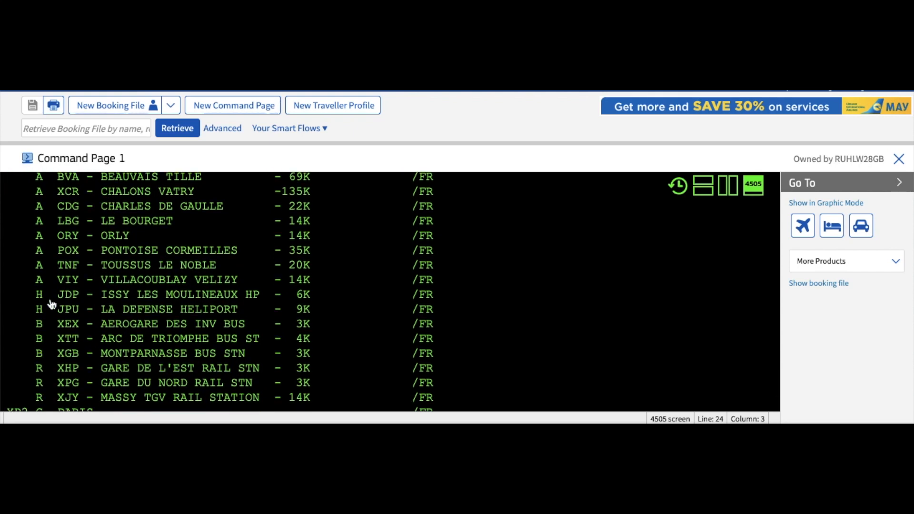
pyautogui.doubleClick(40, 298)
pyautogui.scroll(-1, 140, 289)
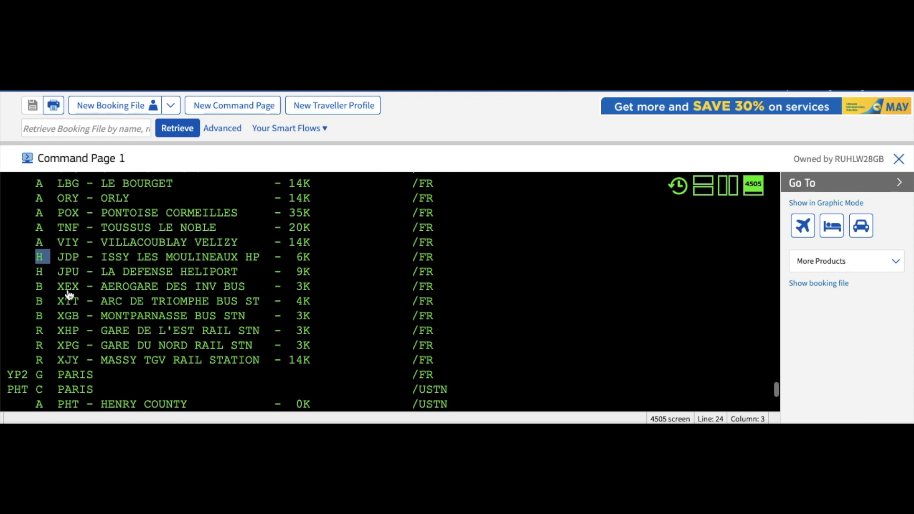
pyautogui.rightClick(34, 293)
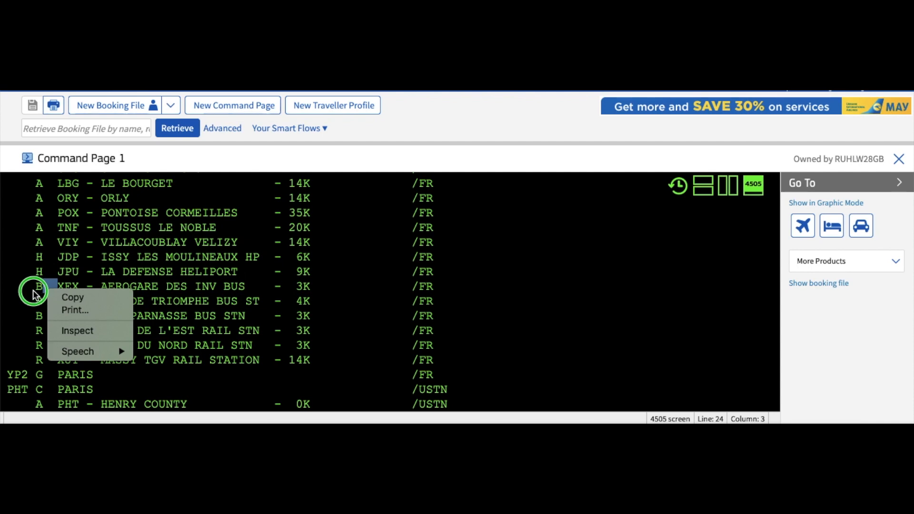
pyautogui.click(33, 292)
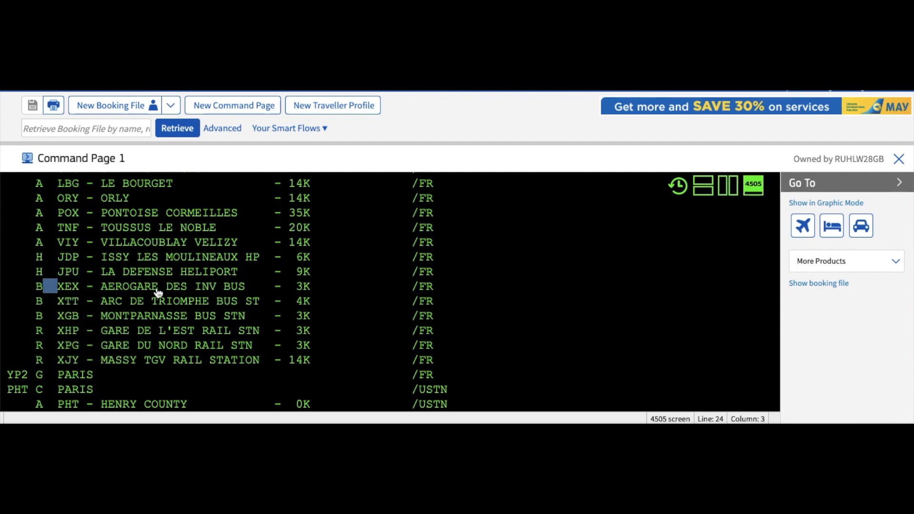
pyautogui.scroll(-1, 87, 300)
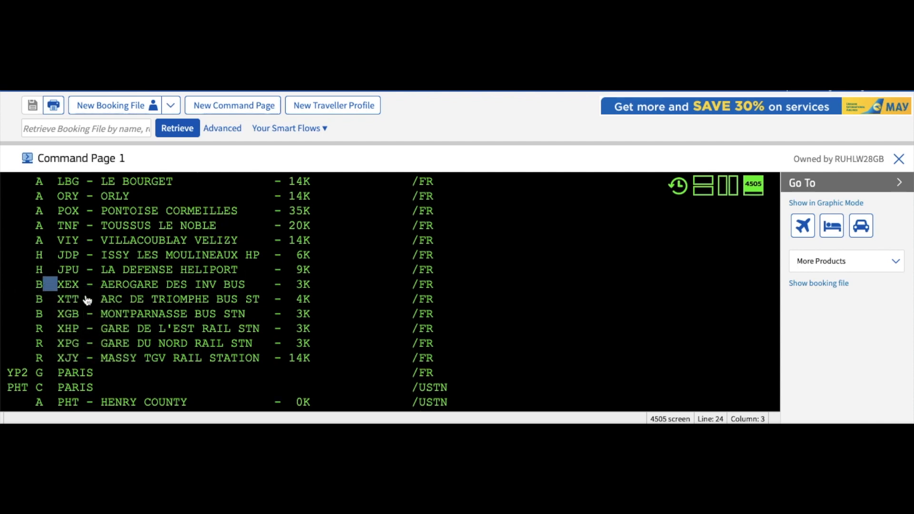
pyautogui.scroll(-2, 87, 301)
pyautogui.click(36, 308)
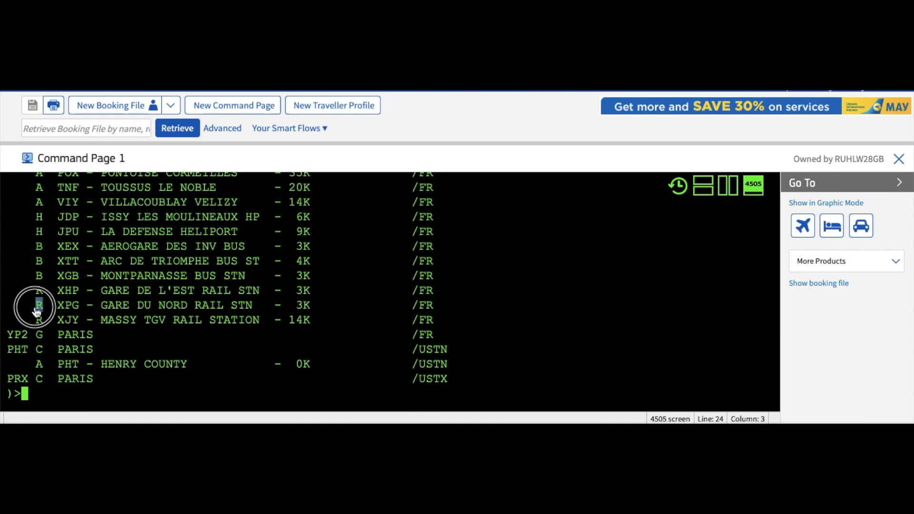
pyautogui.scroll(10, 122, 281)
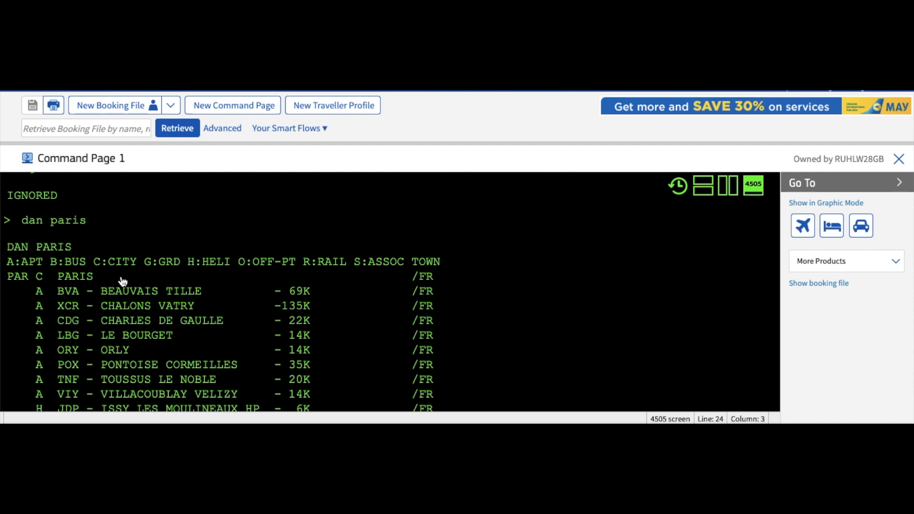
pyautogui.scroll(-5, 123, 281)
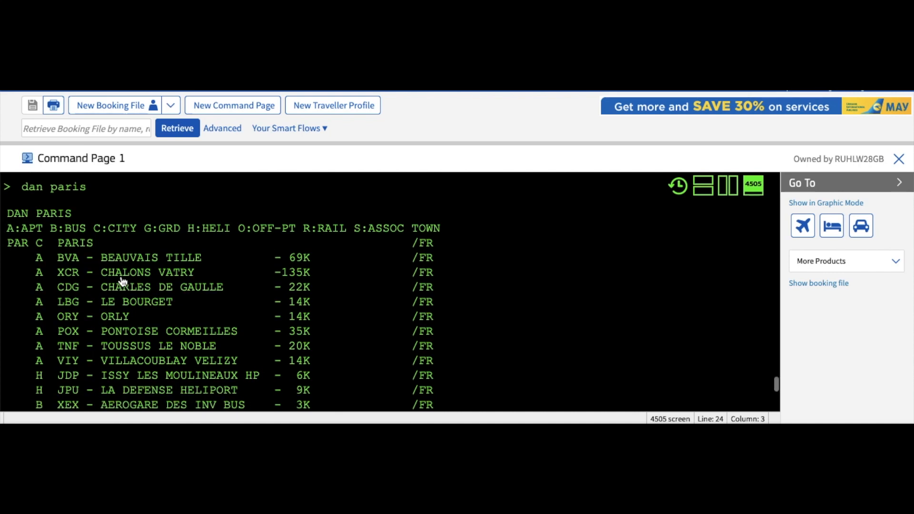
pyautogui.scroll(-3, 122, 282)
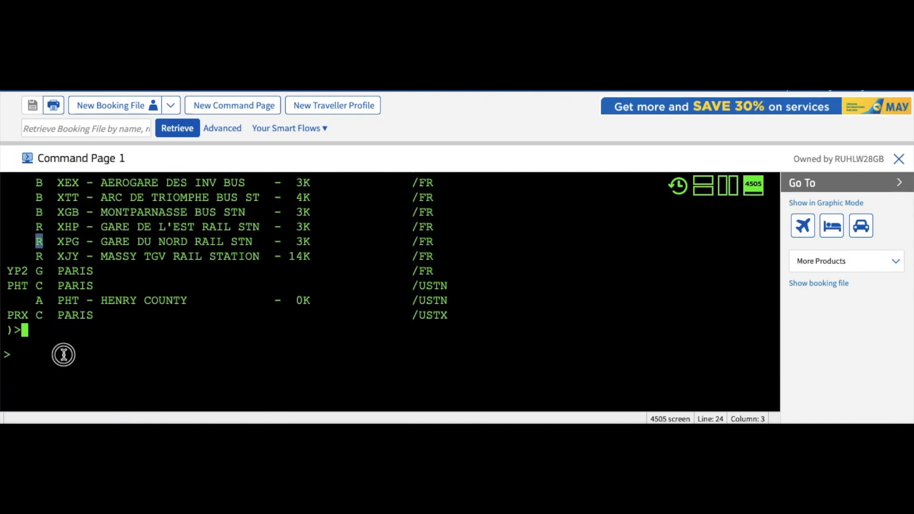
pyautogui.click(63, 354)
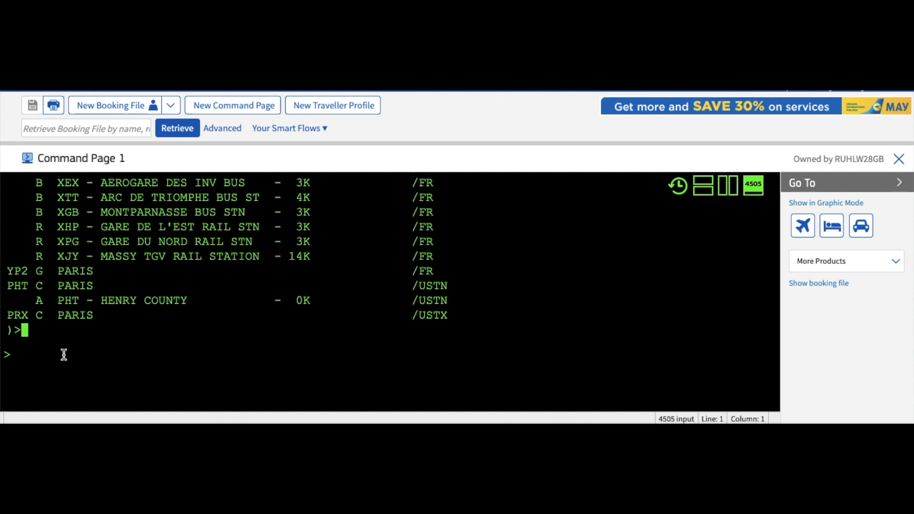
pyautogui.write('dan cairo')
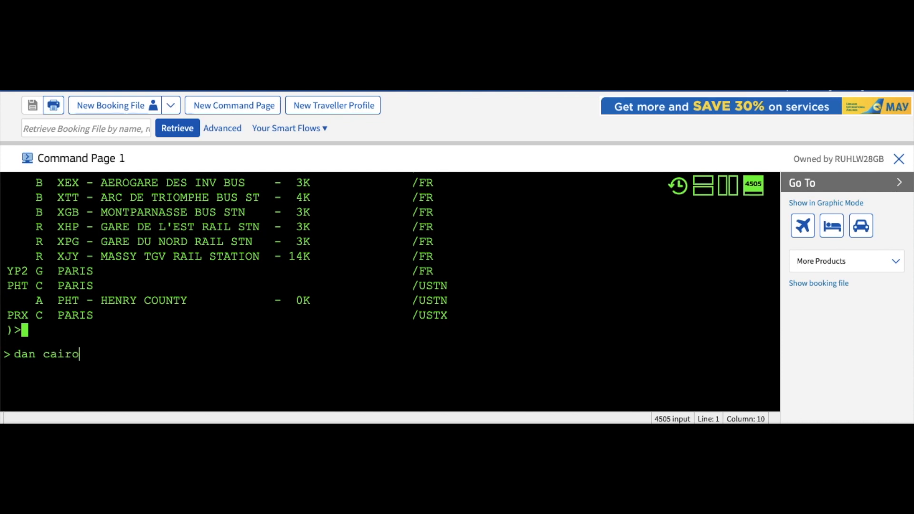
pyautogui.press('Return')
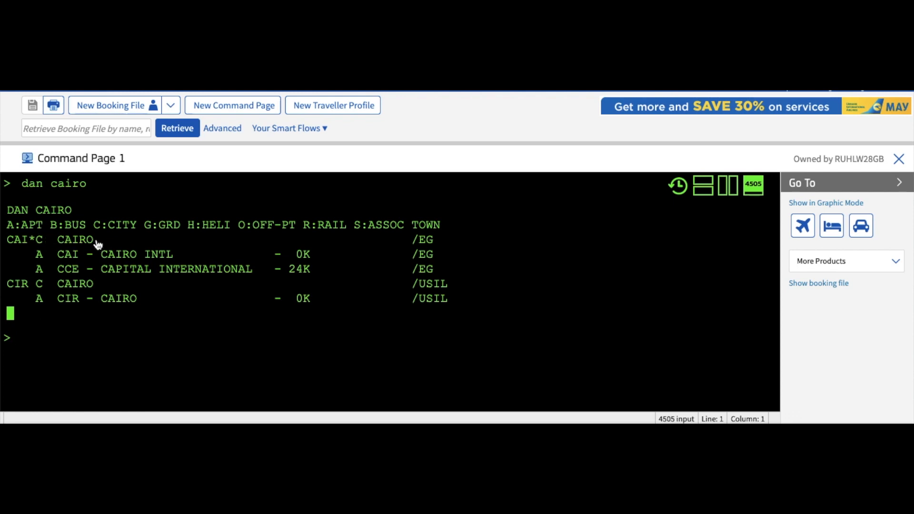
pyautogui.moveTo(95, 244); pyautogui.dragTo(7, 244)
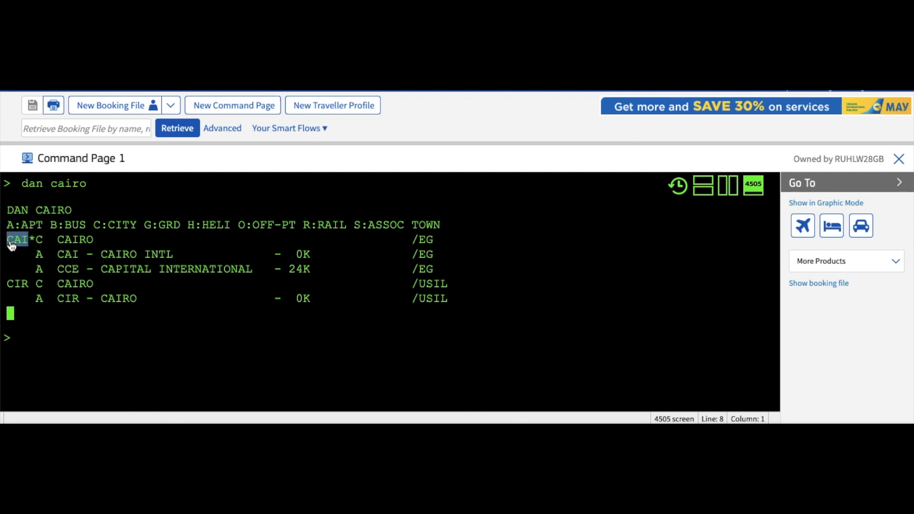
pyautogui.click(47, 245)
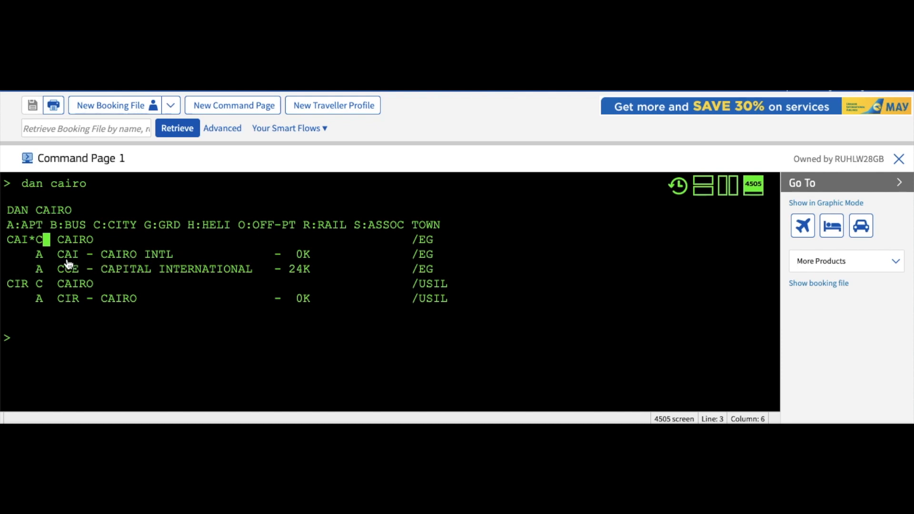
pyautogui.moveTo(48, 256)
pyautogui.mouseDown()
pyautogui.moveTo(34, 256)
pyautogui.moveTo(69, 257)
pyautogui.moveTo(60, 257)
pyautogui.mouseUp()
pyautogui.click(44, 333)
# Step: Decode CAI with DAC CAI, showing Cairo, Egypt with CAI Cairo Intl and CCE Capital International
pyautogui.write('dac')
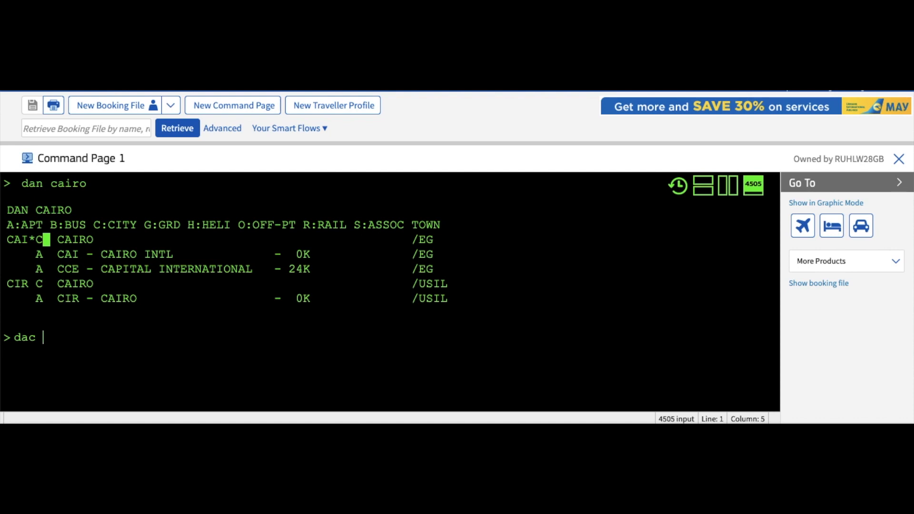
pyautogui.write(' cai')
pyautogui.press('Return')
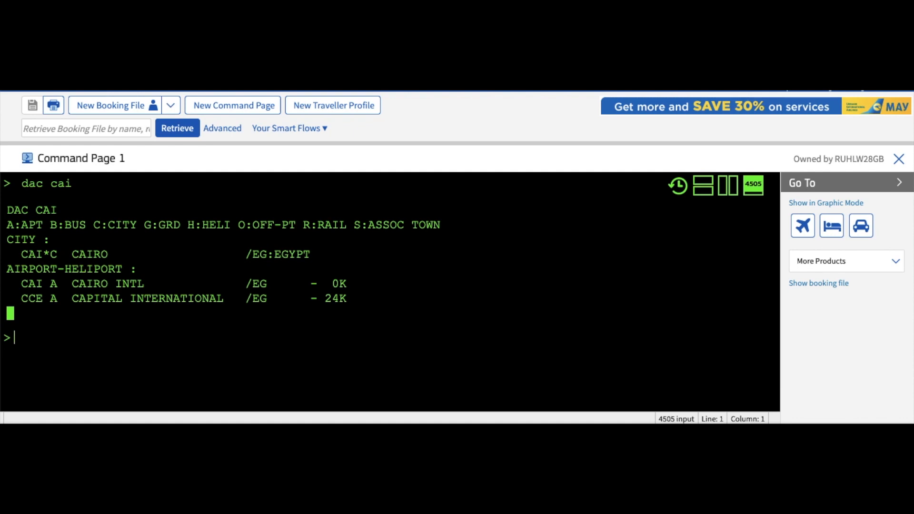
pyautogui.write('dac cai')
pyautogui.press('Return')
pyautogui.moveTo(108, 258); pyautogui.dragTo(72, 257)
pyautogui.click(265, 257)
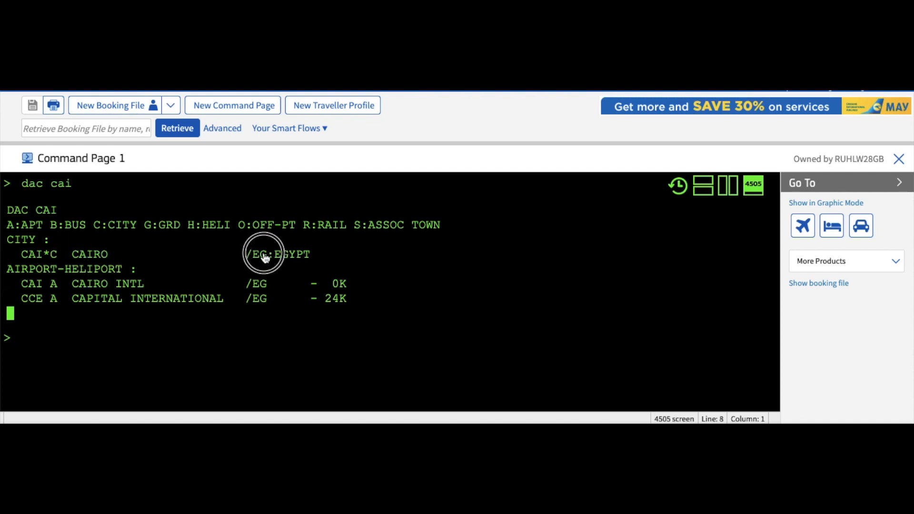
pyautogui.click(57, 358)
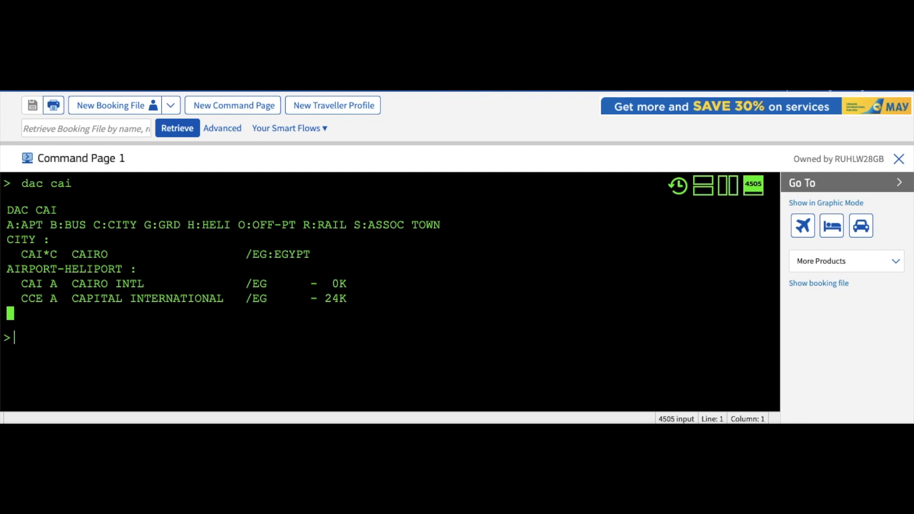
# Step: Enter IG to ignore the current work and clear the page
pyautogui.write('ig')
pyautogui.press('Return')
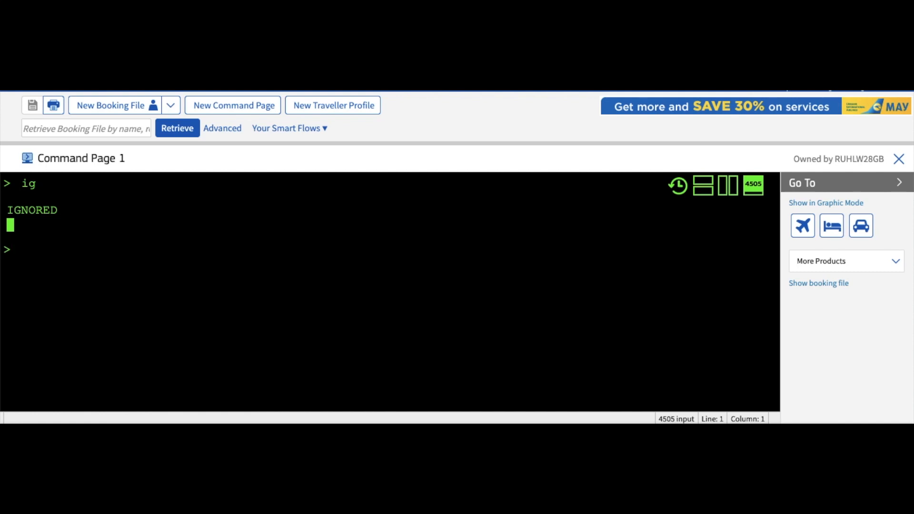
# Step: Run DAN DUBAI, highlight city code DXB*C and scroll through its airports and bus stations
pyautogui.write('dan dubai')
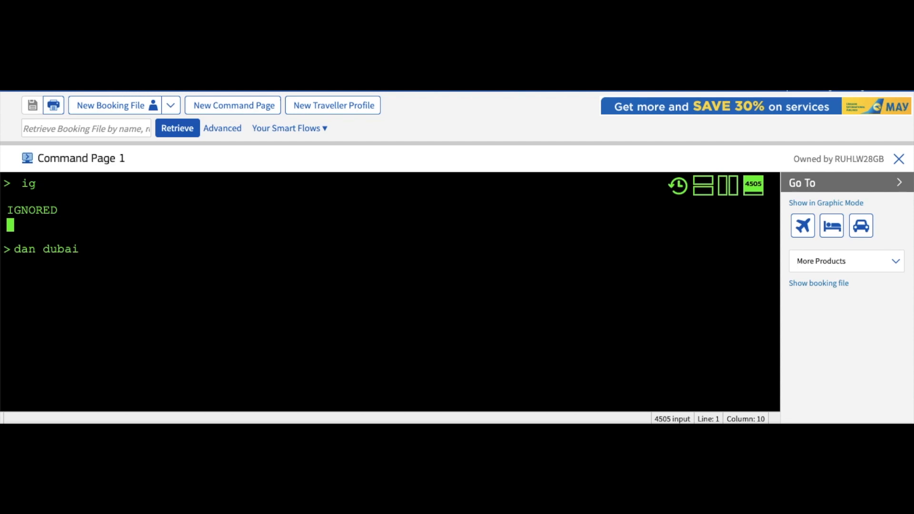
pyautogui.press('Return')
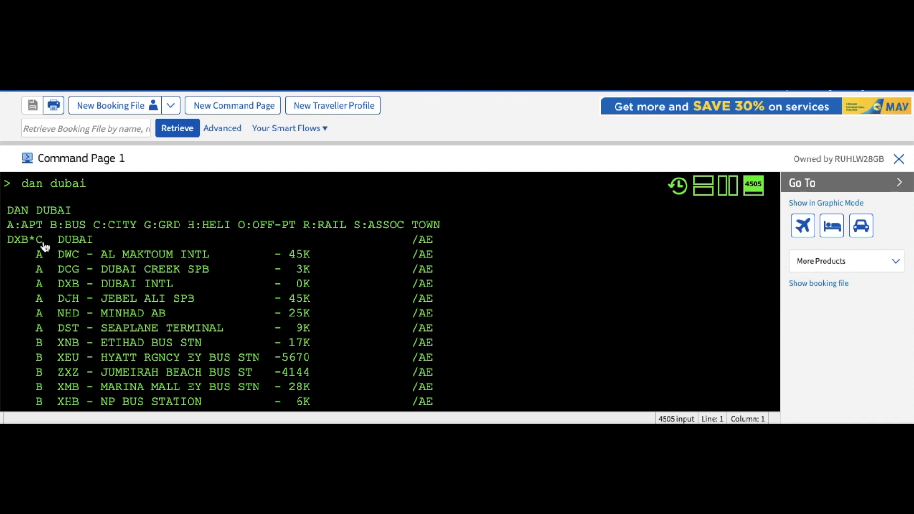
pyautogui.moveTo(45, 246); pyautogui.dragTo(14, 249)
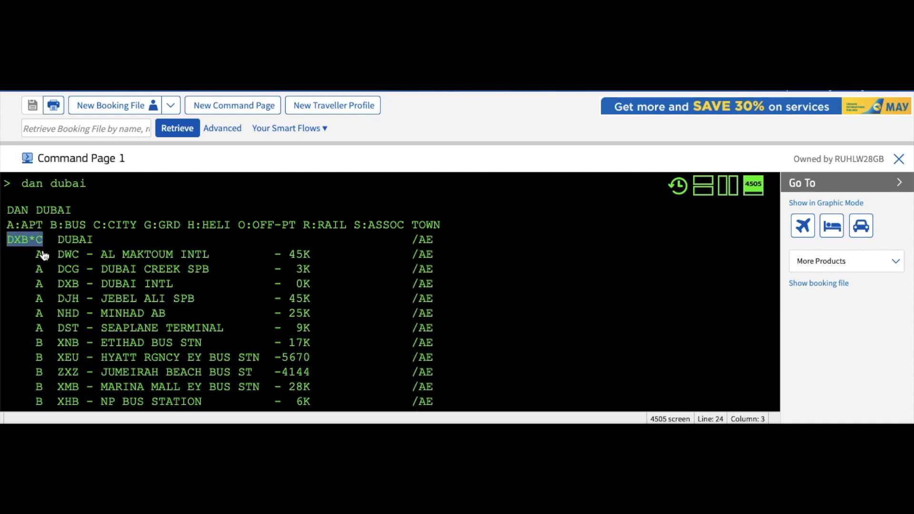
pyautogui.scroll(-1, 43, 254)
pyautogui.scroll(-5, 43, 255)
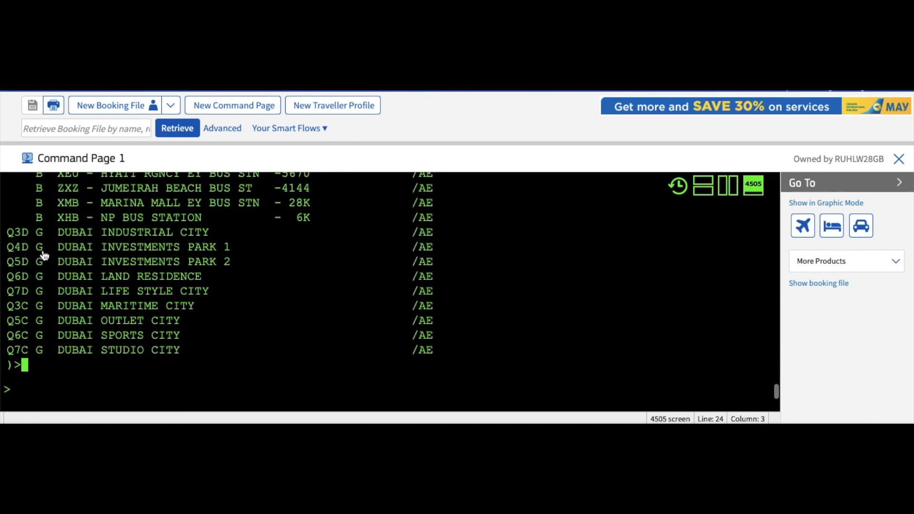
pyautogui.click(36, 338)
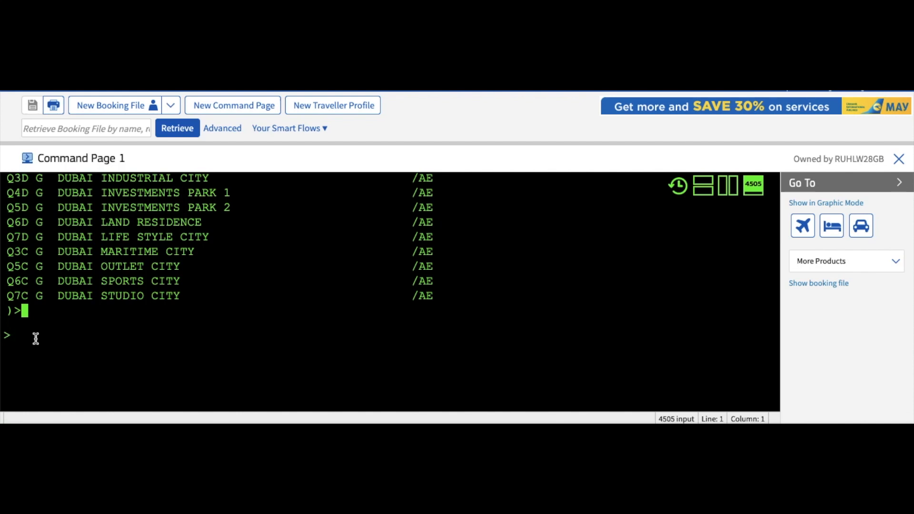
# Step: Run DAN FRANKFURT, highlight the FRA*C city code, then start a DXB FRA entry
pyautogui.write('dan frankfurt')
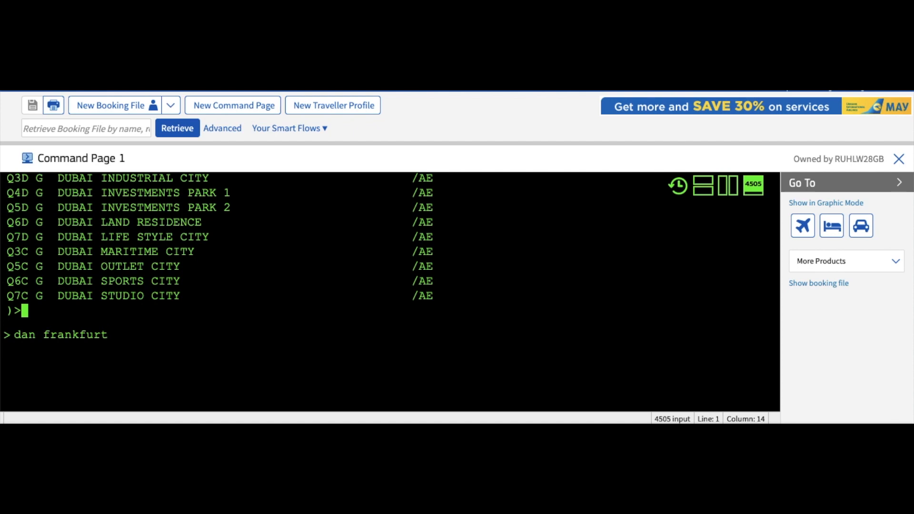
pyautogui.press('Return')
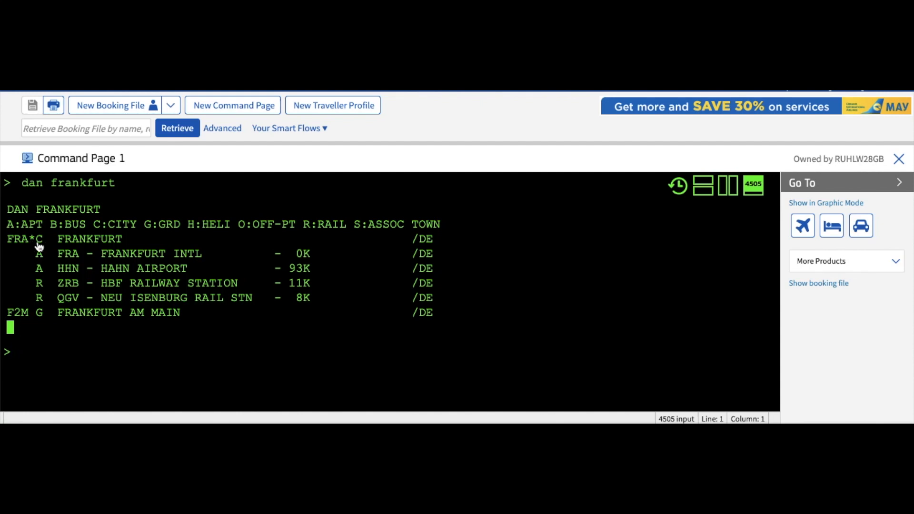
pyautogui.moveTo(38, 244); pyautogui.dragTo(14, 243)
pyautogui.moveTo(51, 244); pyautogui.dragTo(14, 245)
pyautogui.click(27, 356)
pyautogui.write('an10octdxb')
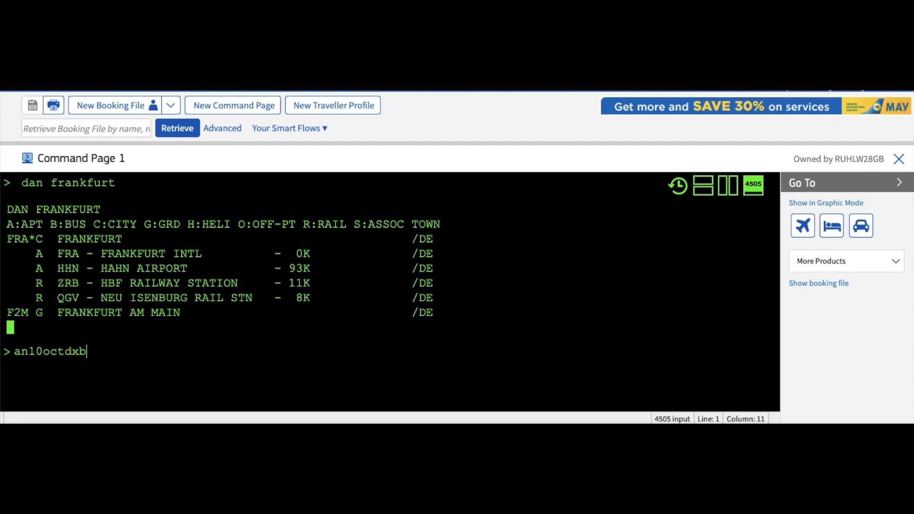
# Step: Replace the draft with AN10OCTDXBFRA to request Dubai–Frankfurt availability for 10 October
pyautogui.write('fra')
pyautogui.press('Return')
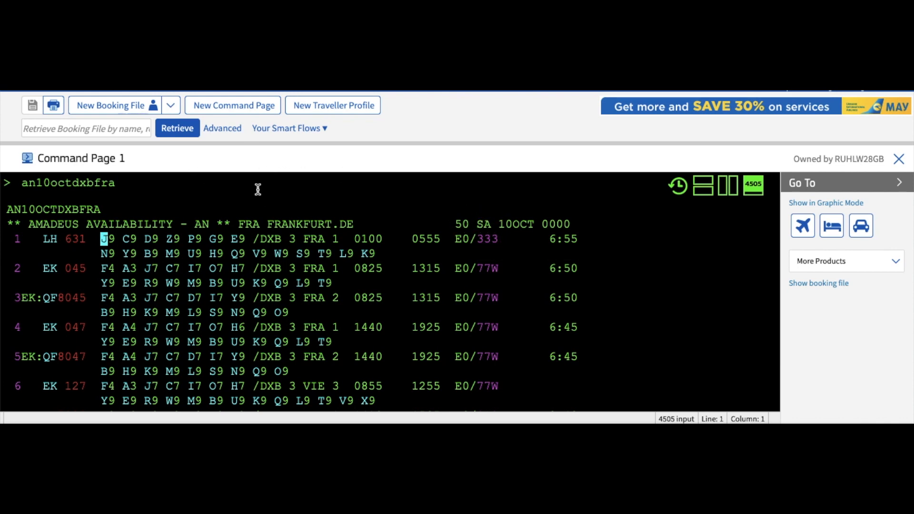
# Step: Scroll through the 10OCT Dubai–Frankfurt availability showing LH 631, EK 045 and EK 047
pyautogui.scroll(-1, 260, 196)
pyautogui.scroll(1, 262, 197)
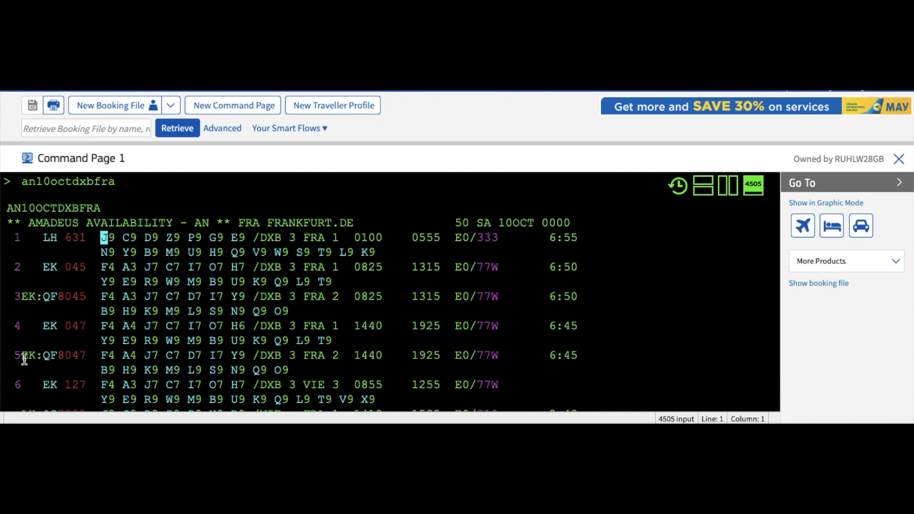
pyautogui.scroll(-3, 66, 345)
pyautogui.scroll(5, 71, 344)
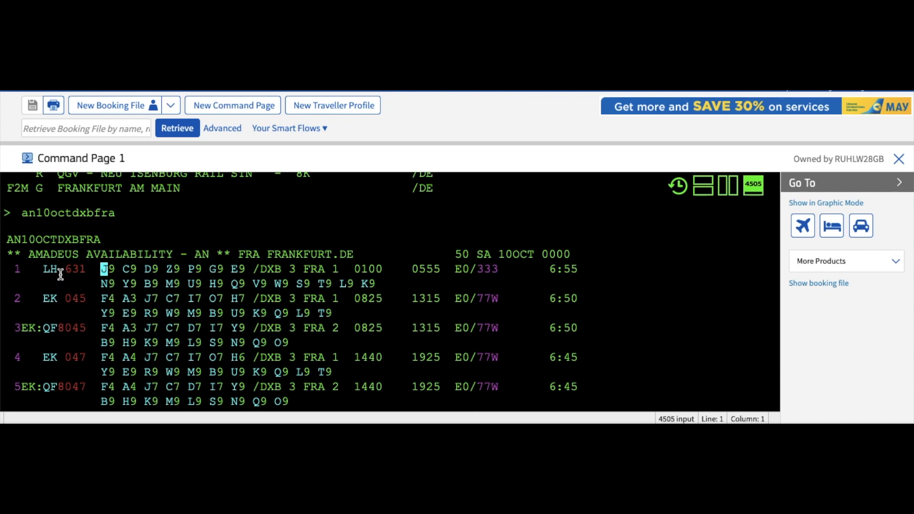
pyautogui.moveTo(55, 276)
pyautogui.scroll(-2, 481, 284)
pyautogui.moveTo(482, 285)
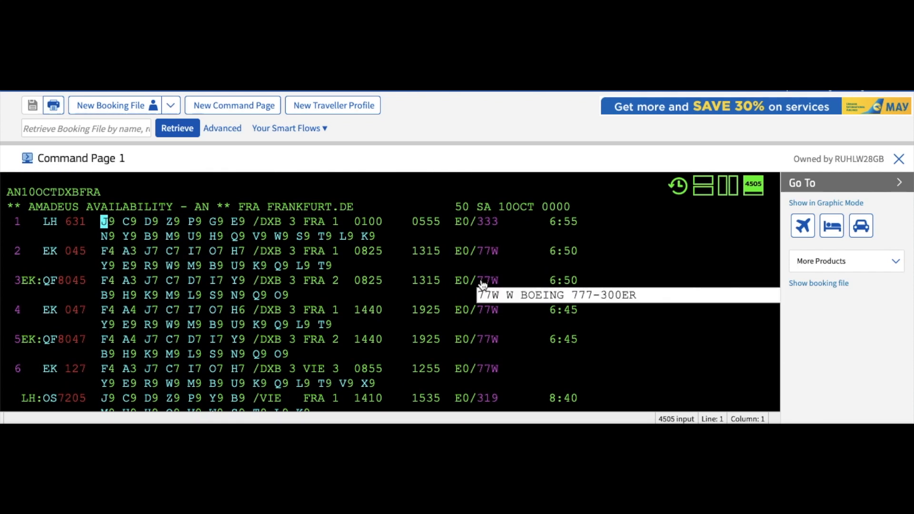
pyautogui.scroll(-3, 482, 285)
pyautogui.scroll(4, 483, 285)
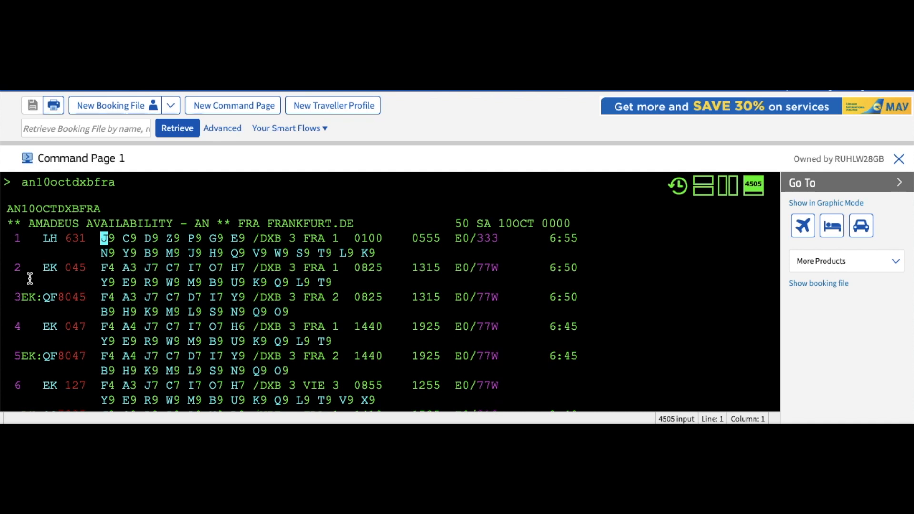
pyautogui.moveTo(69, 281)
pyautogui.moveTo(265, 273)
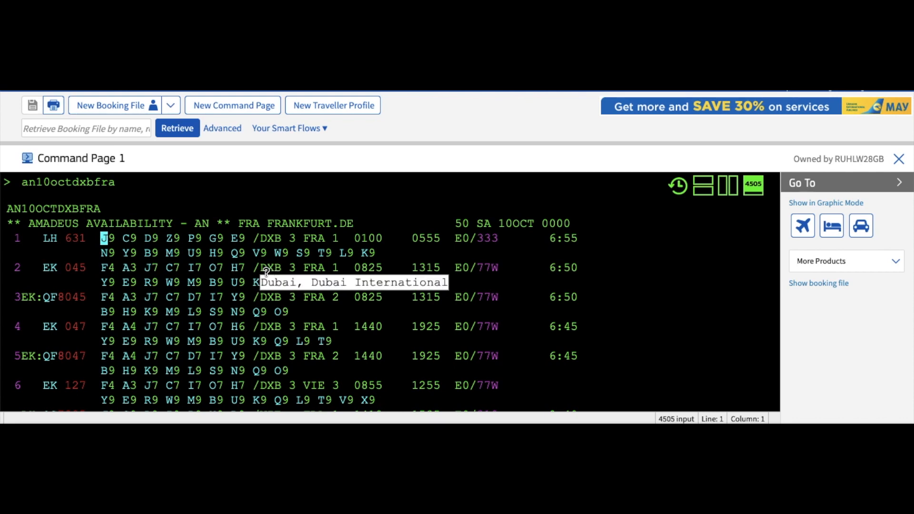
pyautogui.moveTo(308, 269)
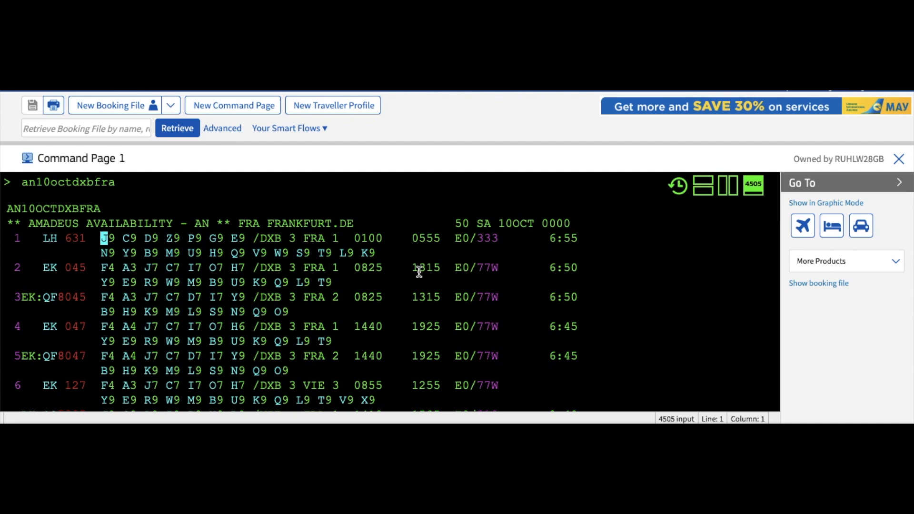
pyautogui.scroll(-3, 418, 270)
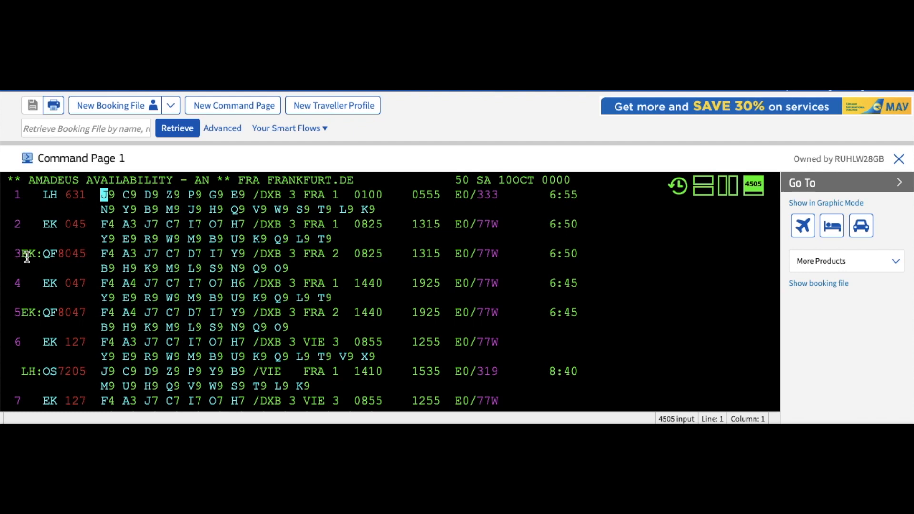
pyautogui.moveTo(70, 265)
pyautogui.scroll(-1, 29, 291)
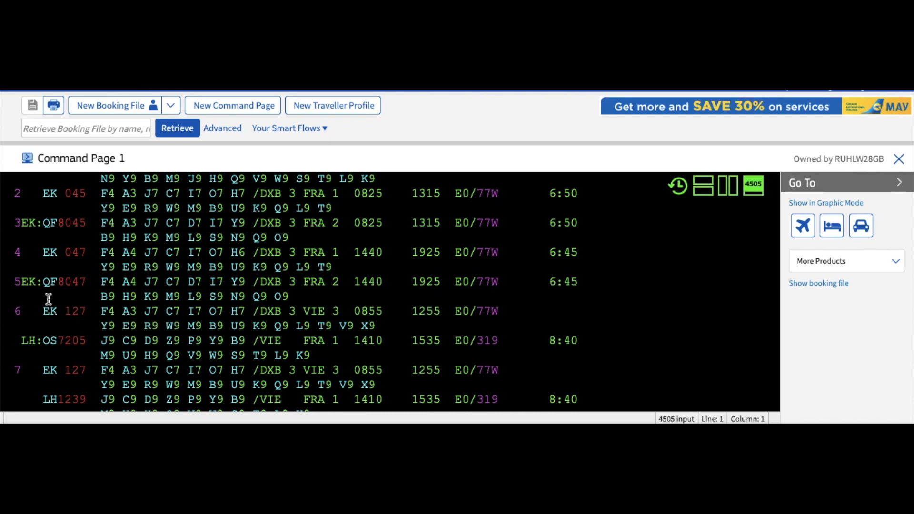
pyautogui.moveTo(59, 314)
pyautogui.moveTo(65, 330)
pyautogui.moveTo(265, 312)
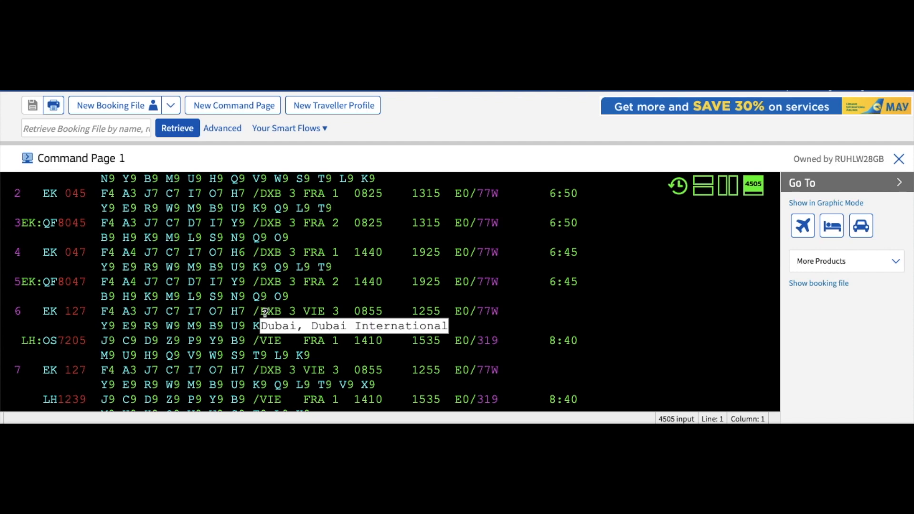
pyautogui.moveTo(315, 310)
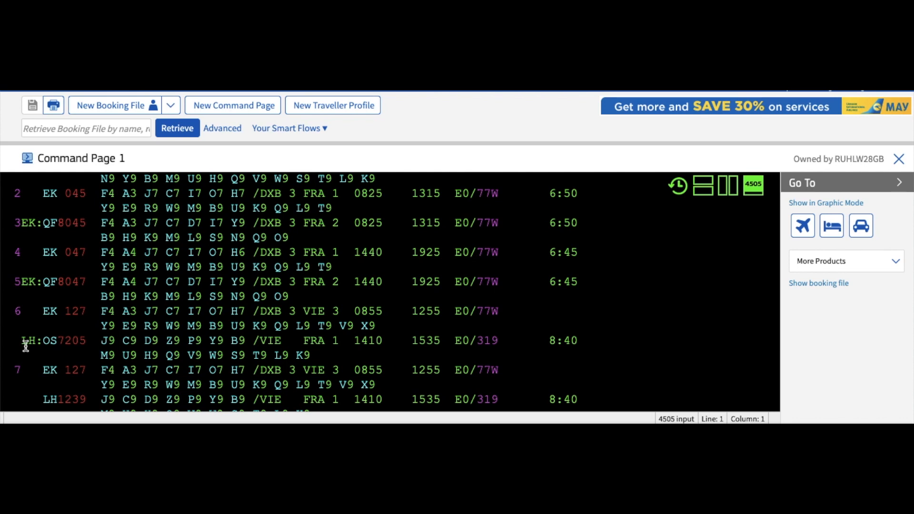
pyautogui.click(57, 342)
pyautogui.moveTo(48, 345)
pyautogui.moveTo(265, 344)
pyautogui.moveTo(319, 342)
pyautogui.scroll(3, 438, 346)
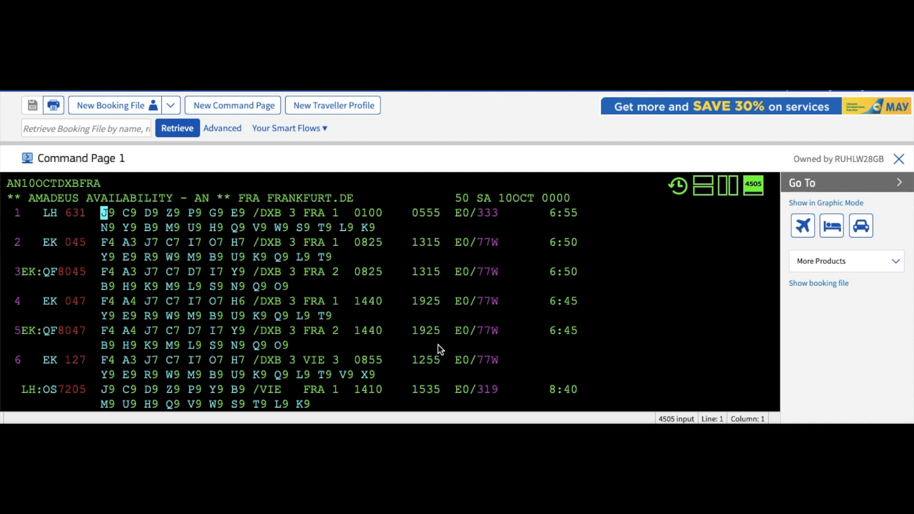
pyautogui.scroll(-5, 439, 347)
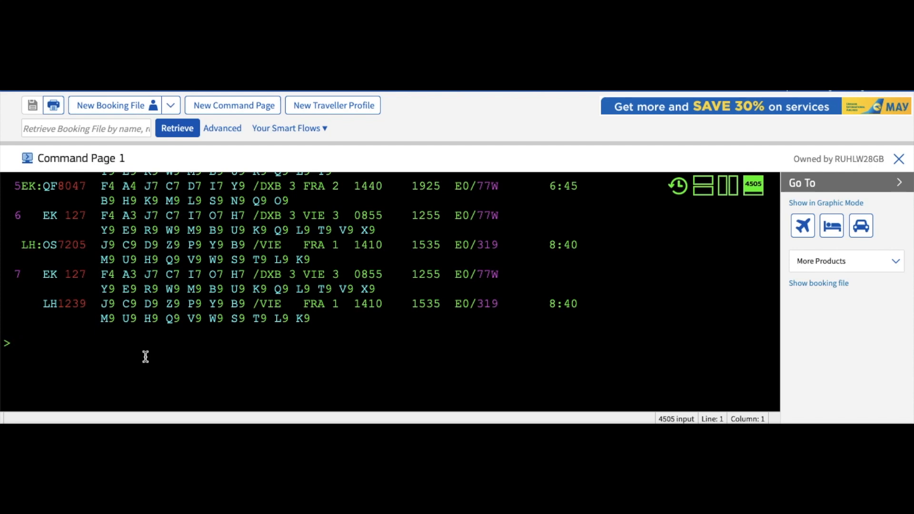
# Step: Ignore the display with IG and type AN15DECRUHCAI for Riyadh–Cairo on 15 December
pyautogui.write('ig')
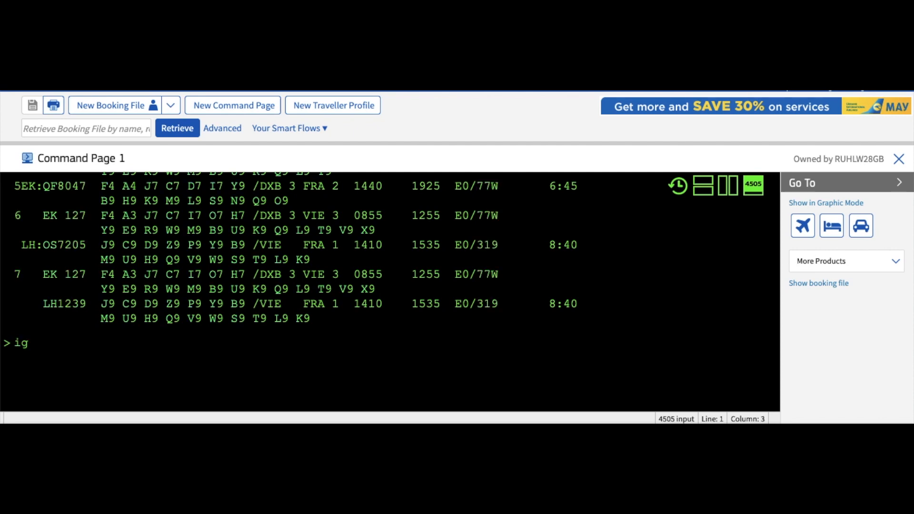
pyautogui.press('Return')
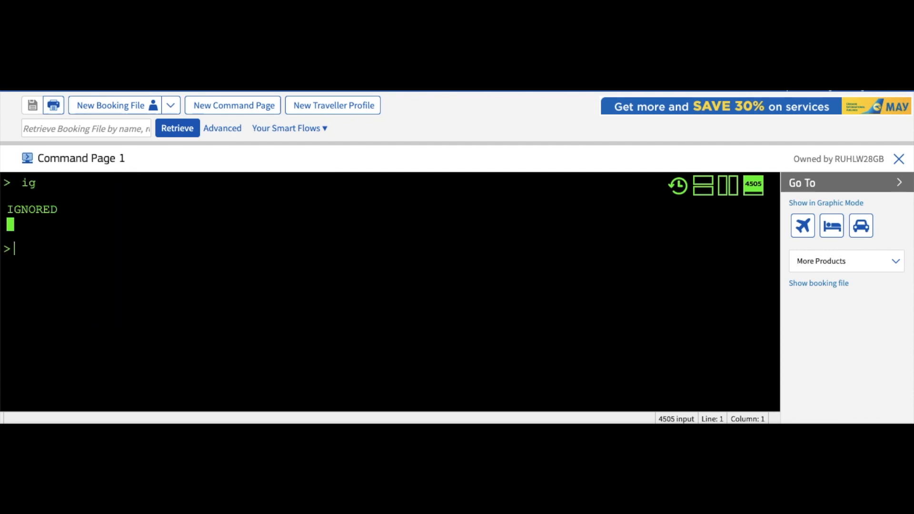
pyautogui.write('an')
pyautogui.write('15decruh')
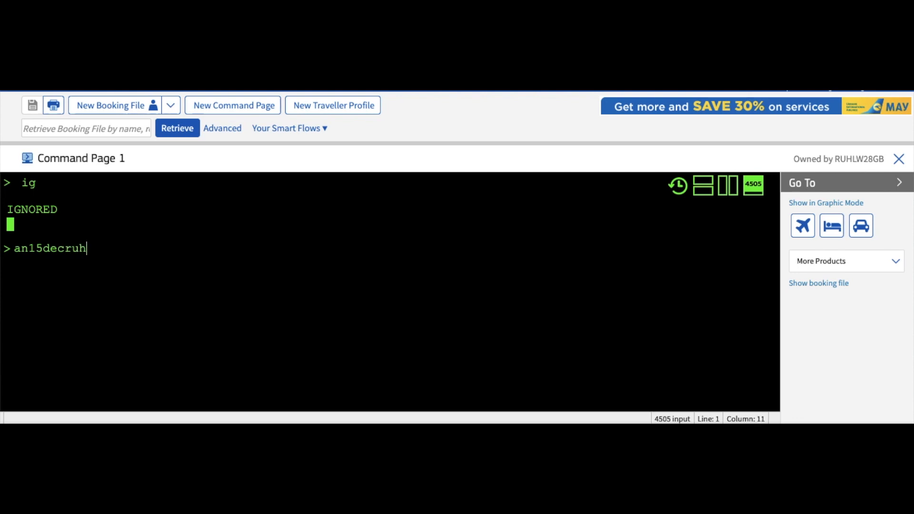
pyautogui.write('cai')
# Step: Submit the 15DEC Riyadh–Cairo availability request and decode the MS and SV airline codes
pyautogui.press('Return')
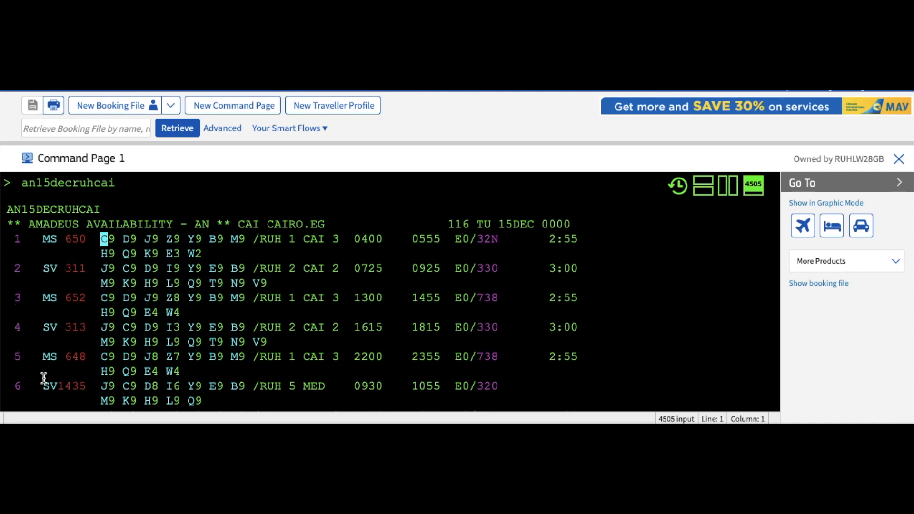
pyautogui.scroll(-2, 52, 381)
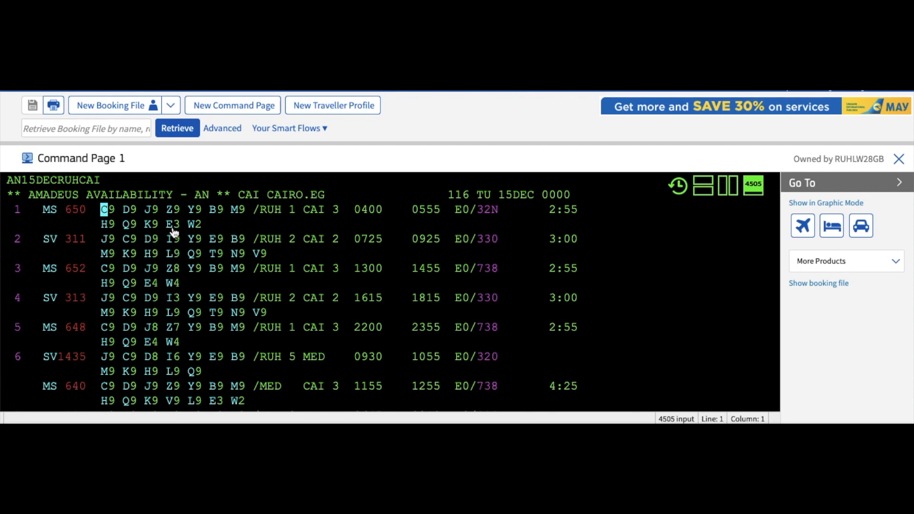
pyautogui.moveTo(50, 212)
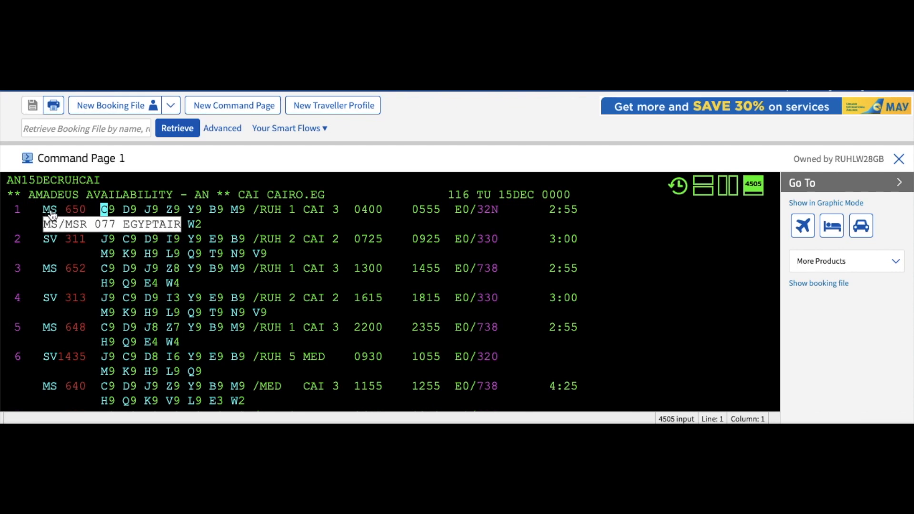
pyautogui.moveTo(51, 243)
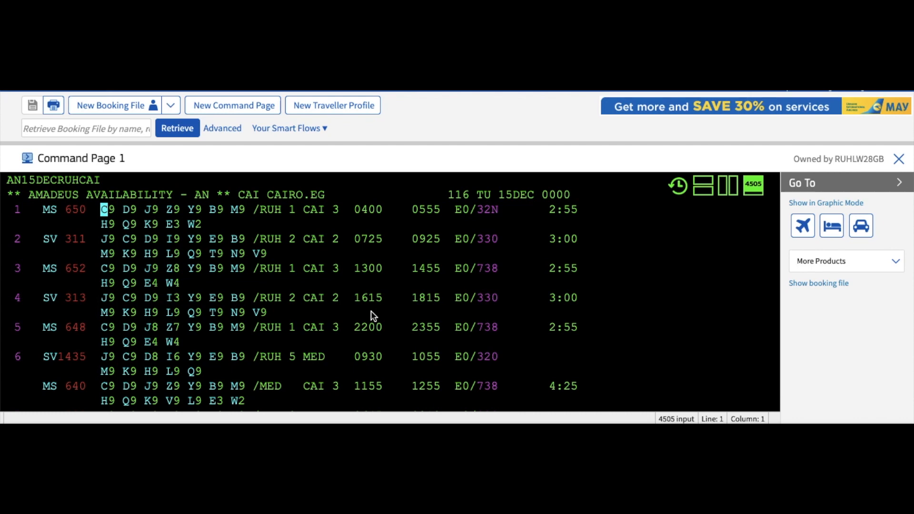
pyautogui.scroll(-1, 371, 310)
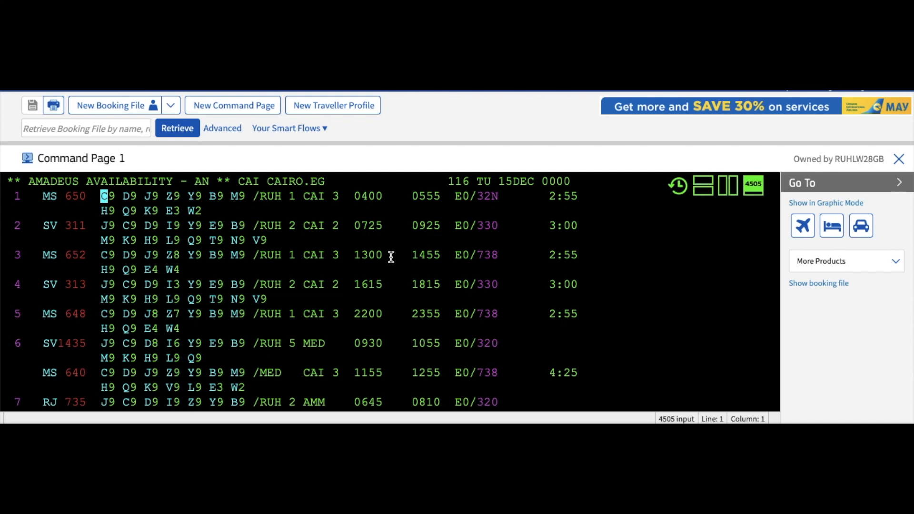
pyautogui.scroll(-3, 390, 257)
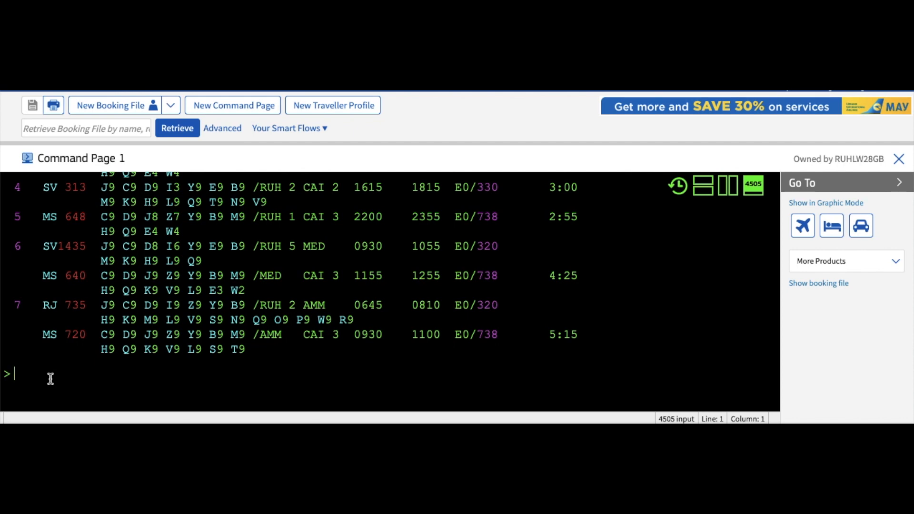
# Step: Sell one Y-class seat on line 3, MS 652 Riyadh–Cairo, with SS1Y3
pyautogui.write('ss')
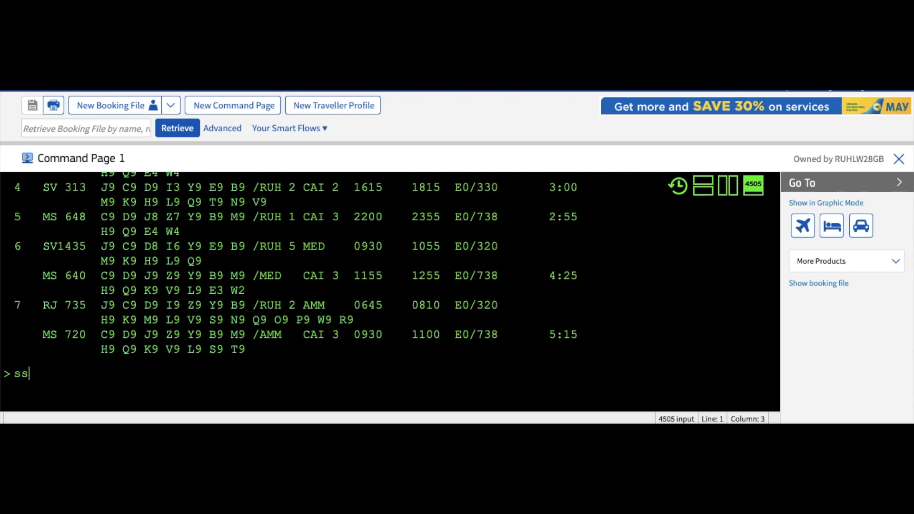
pyautogui.write('1')
pyautogui.scroll(1, 391, 286)
pyautogui.scroll(4, 391, 285)
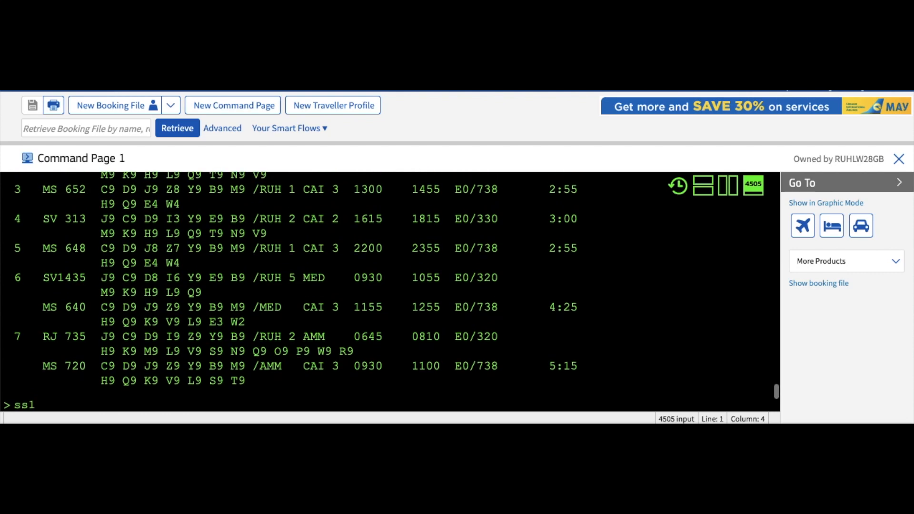
pyautogui.scroll(1, 291, 292)
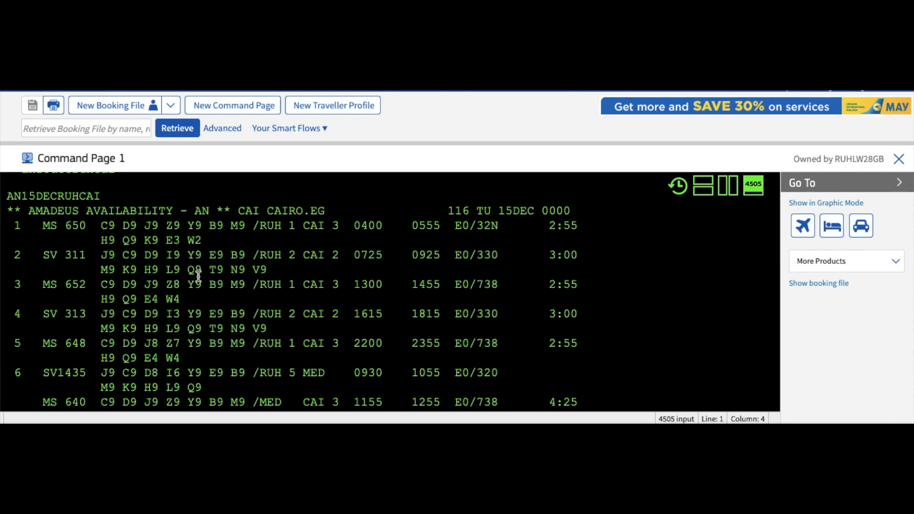
pyautogui.scroll(-3, 194, 290)
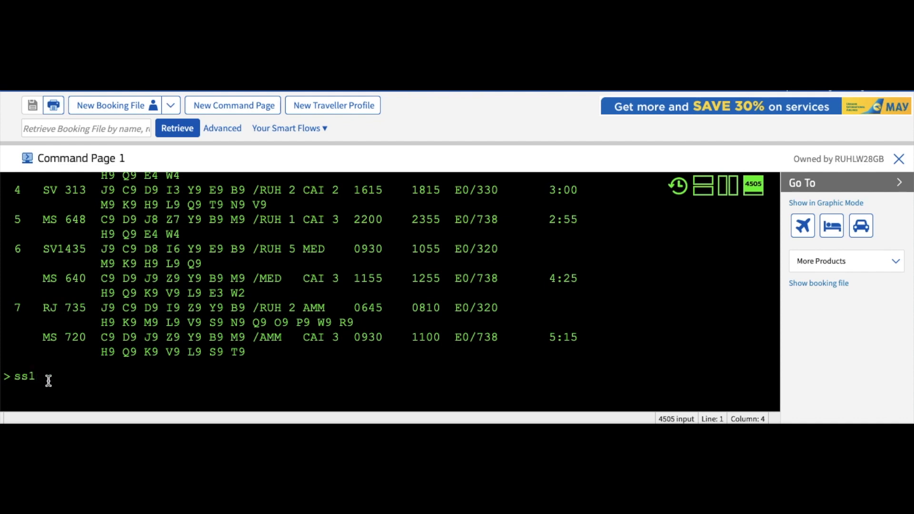
pyautogui.write('y')
pyautogui.scroll(5, 28, 359)
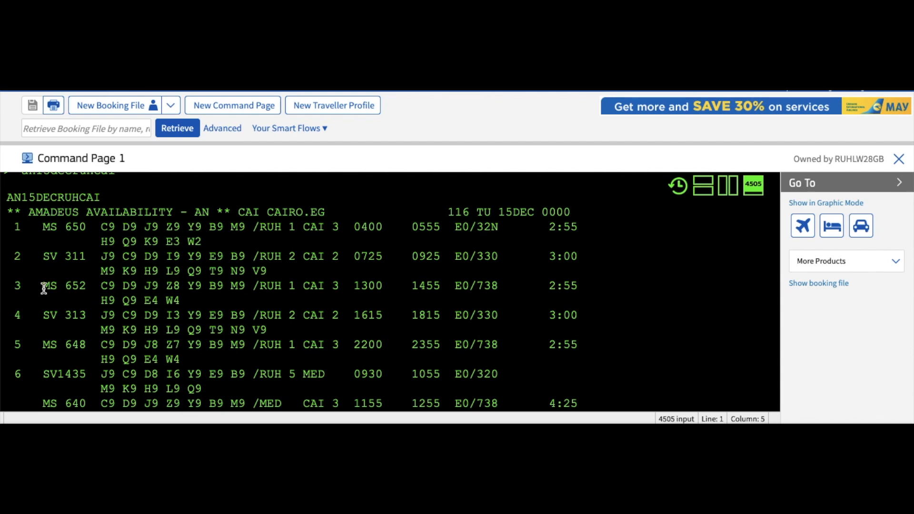
pyautogui.scroll(-5, 44, 289)
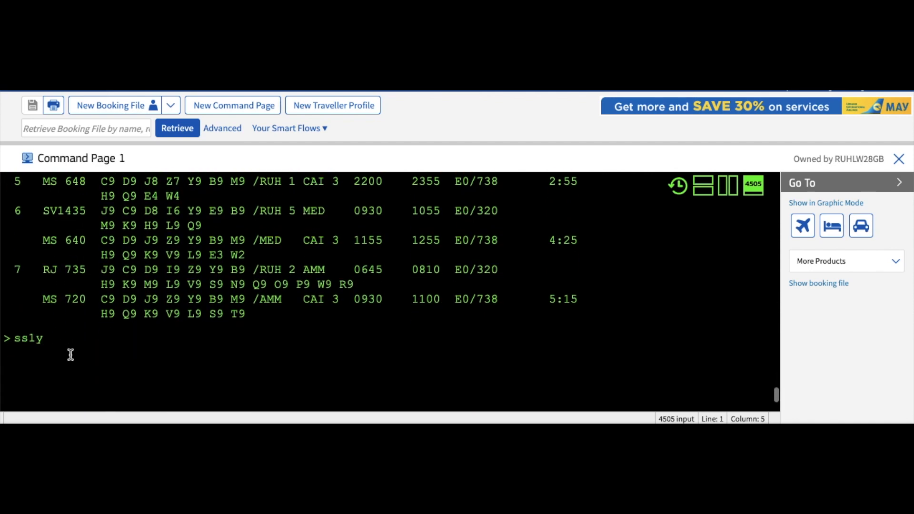
pyautogui.write('3')
pyautogui.press('Return')
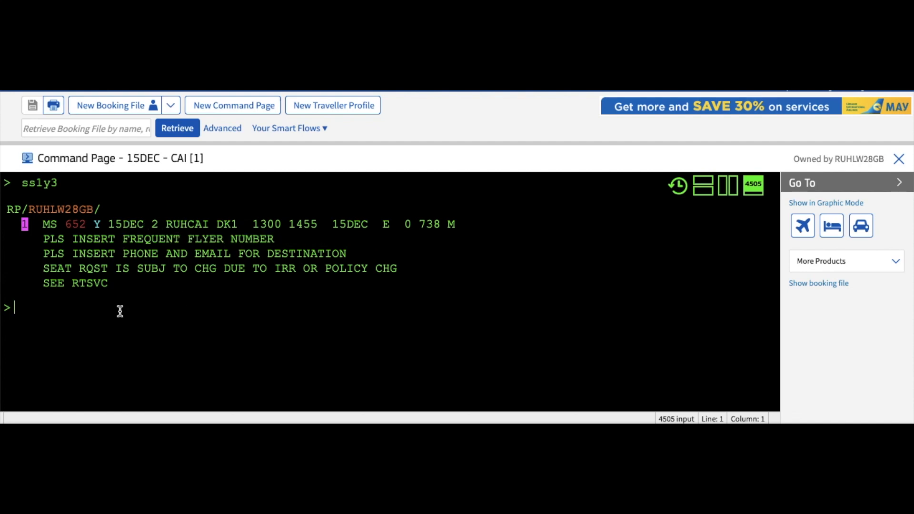
# Step: Enter the passenger's surname, first name and title MR with NM1 as booking line 1
pyautogui.write('nm')
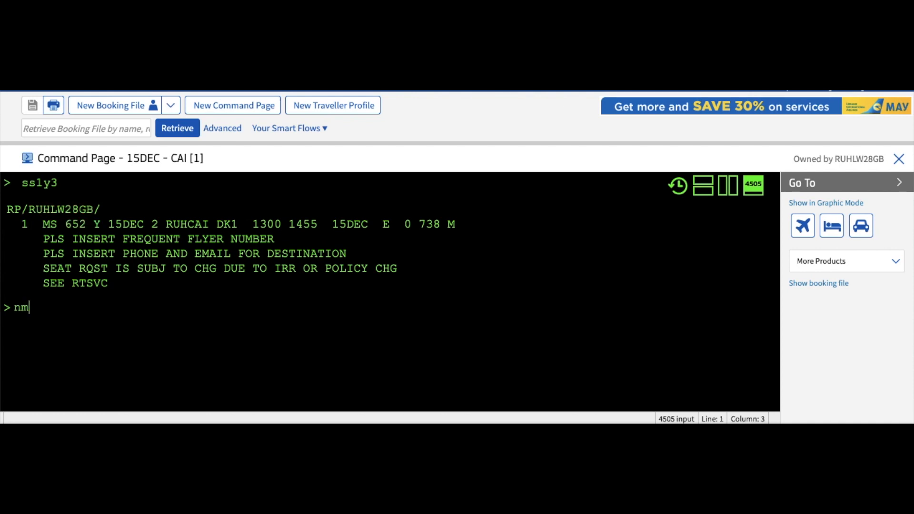
pyautogui.write('1')
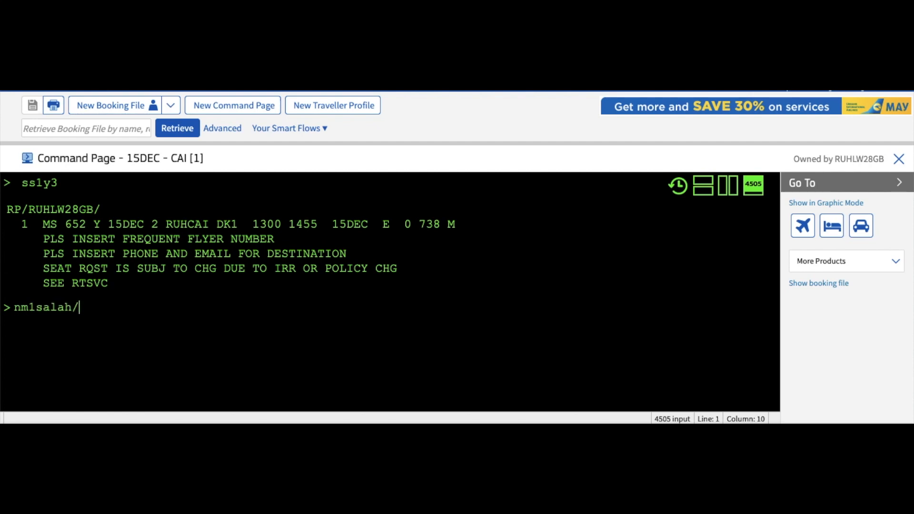
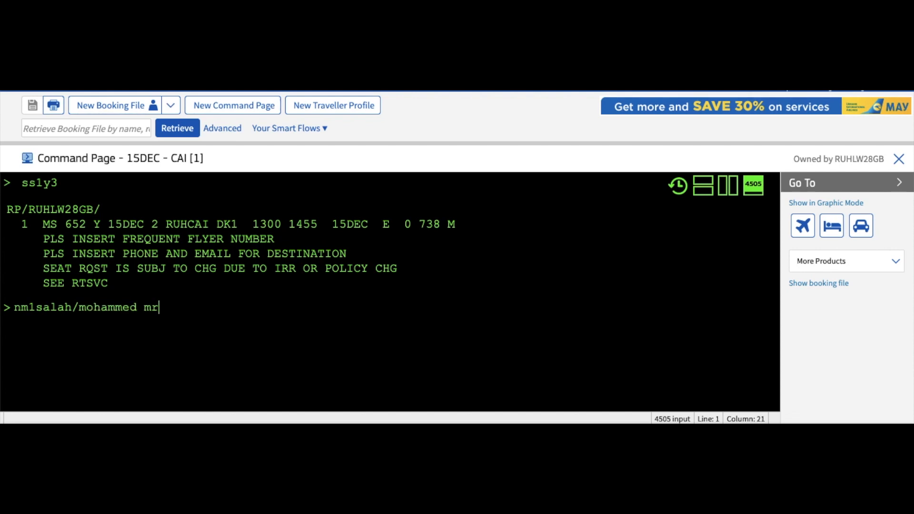
pyautogui.press('Return')
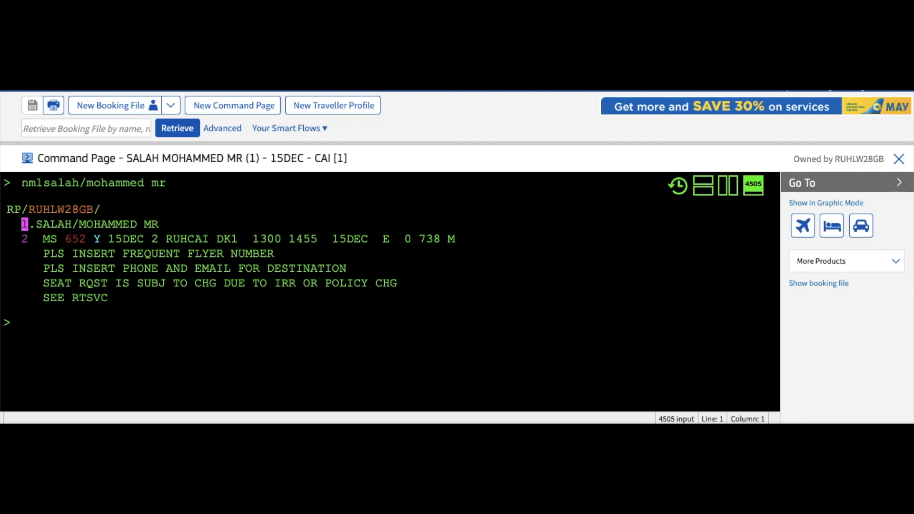
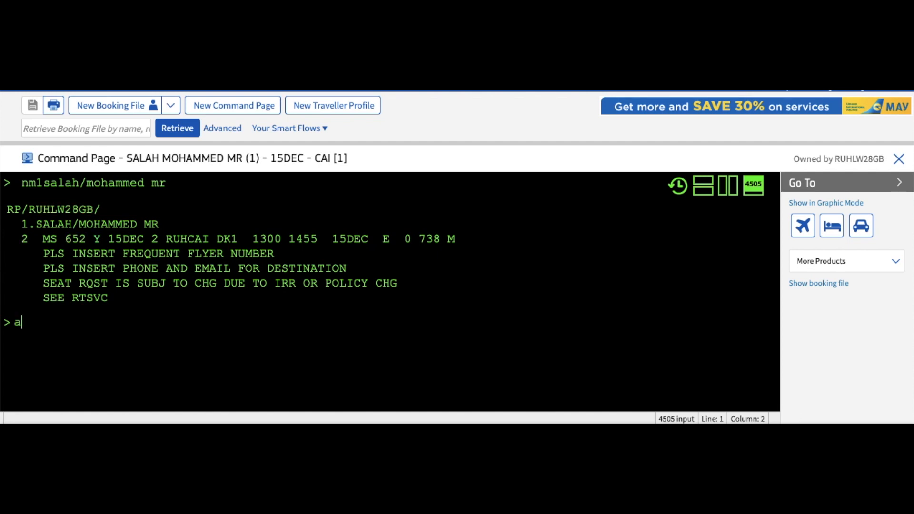
# Step: Add the passenger's phone number to the booking as an AP contact element
pyautogui.press('BackSpace')
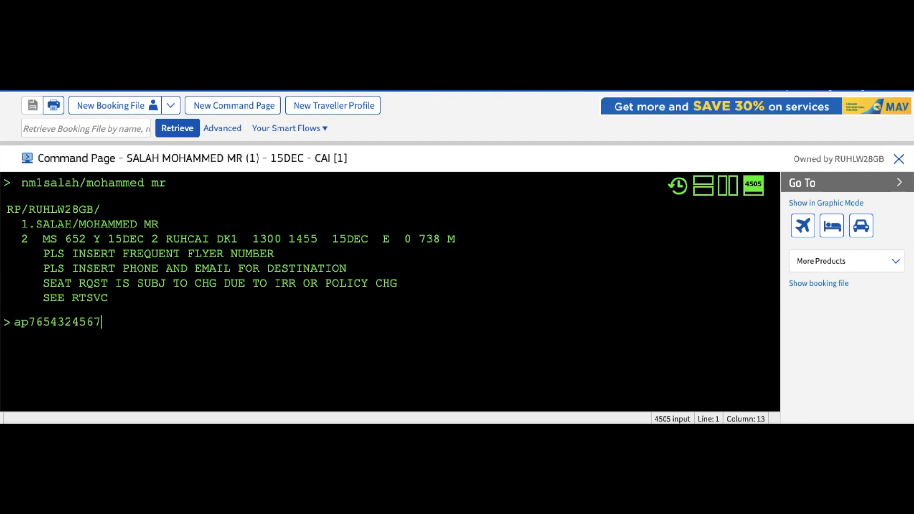
pyautogui.press('Return')
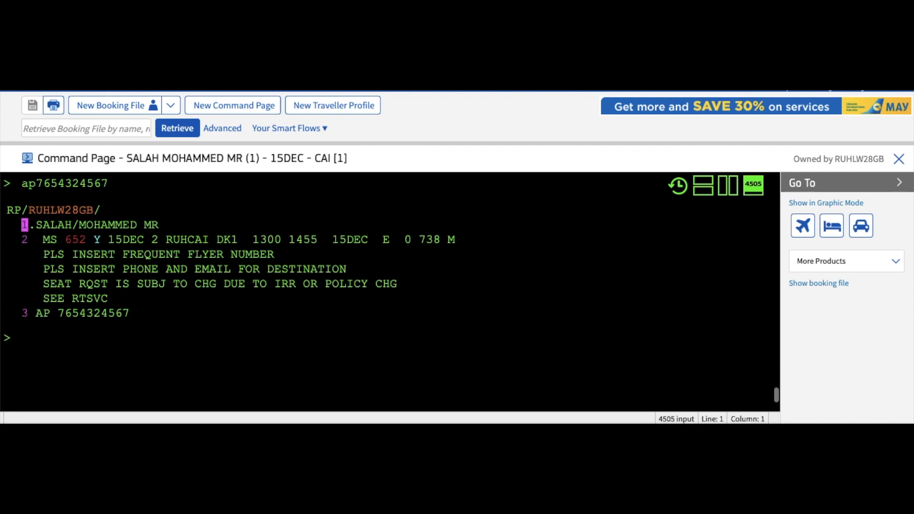
# Step: Add the TKOK ticketing element and the received-from entry RF P
pyautogui.write('tkok')
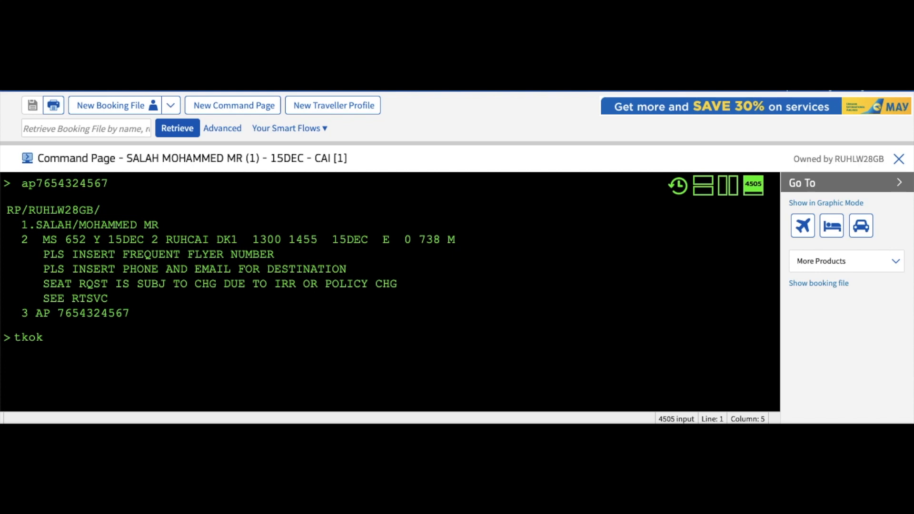
pyautogui.press('Return')
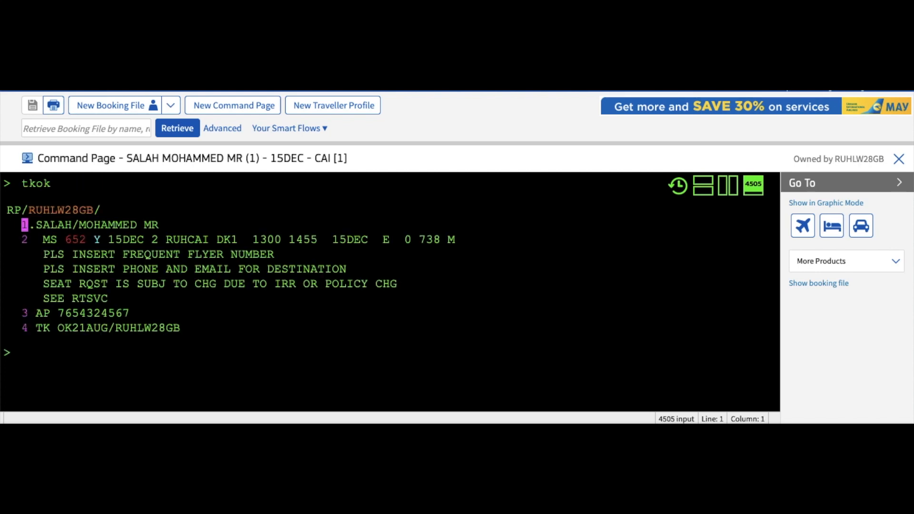
pyautogui.write('rf')
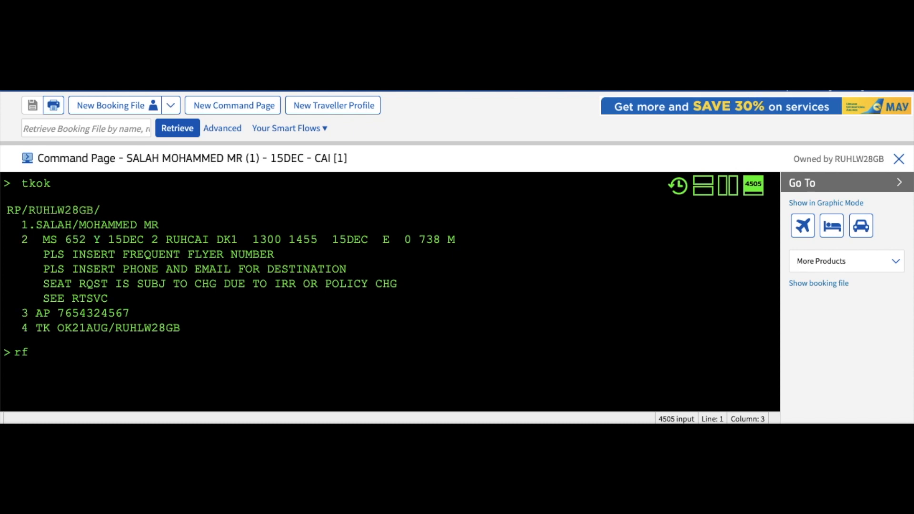
pyautogui.write('p')
pyautogui.press('Return')
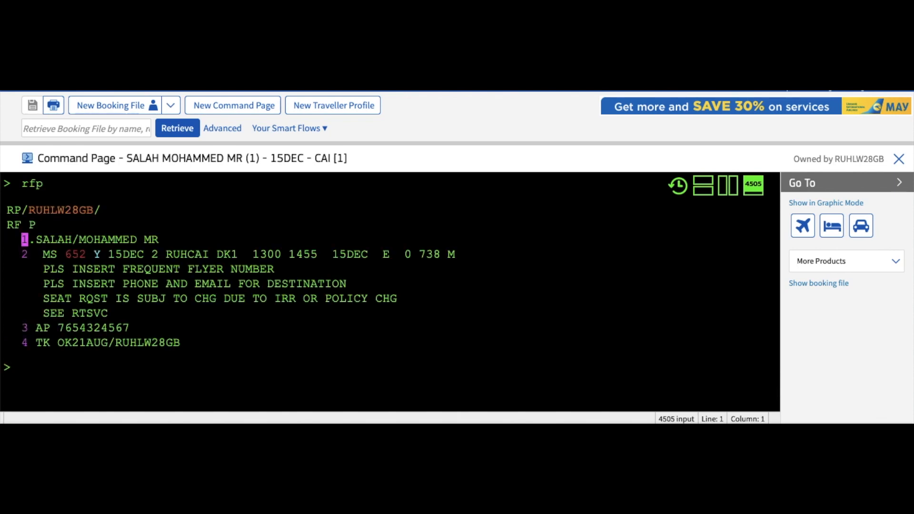
# Step: End the transaction with ER and copy the new record locator from the RP line
pyautogui.write('er')
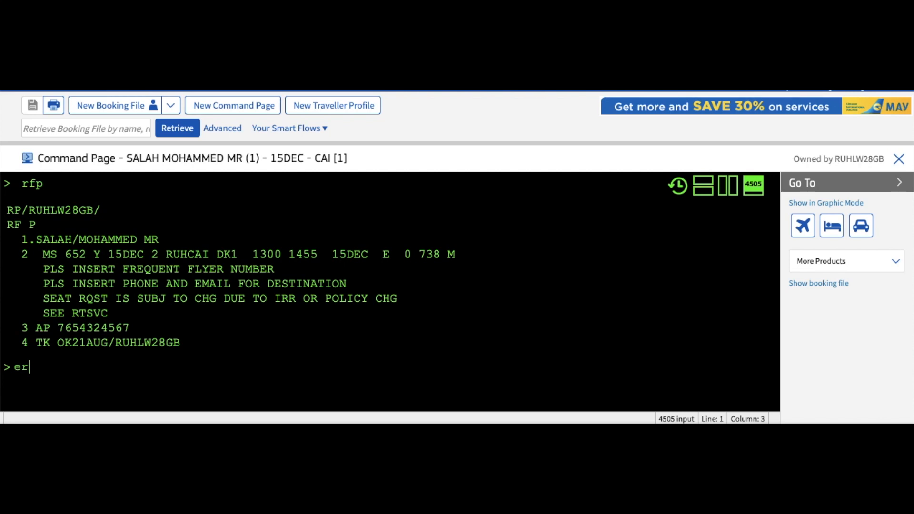
pyautogui.press('Return')
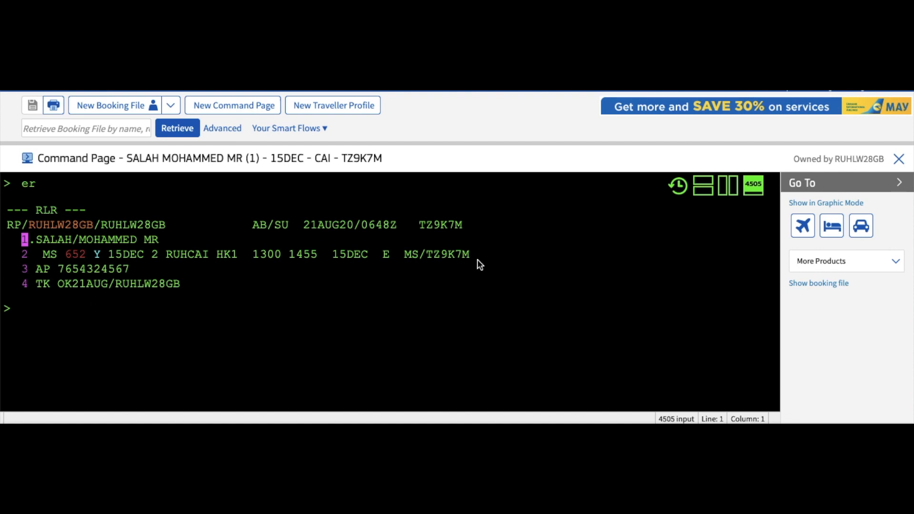
pyautogui.moveTo(472, 224)
pyautogui.mouseDown()
pyautogui.moveTo(419, 222)
pyautogui.moveTo(464, 222)
pyautogui.mouseUp()
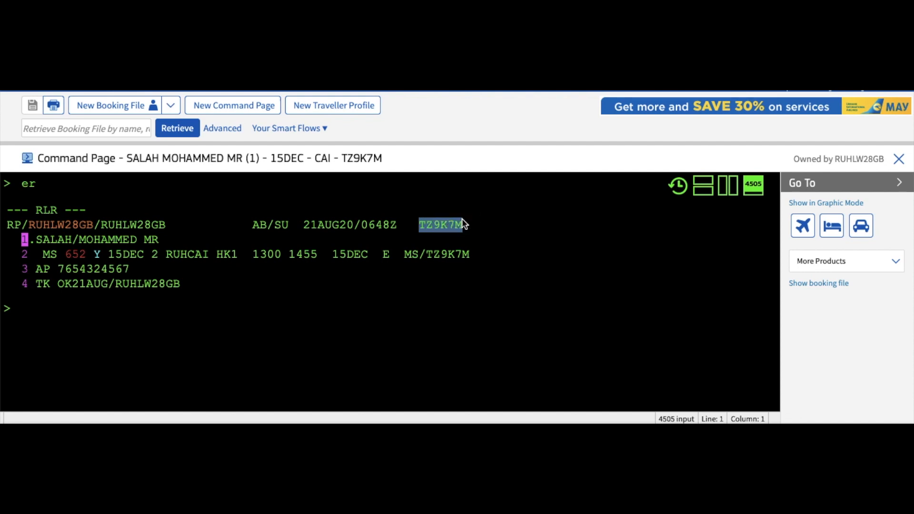
pyautogui.click(429, 243)
pyautogui.moveTo(422, 227); pyautogui.dragTo(462, 226)
pyautogui.rightClick(448, 224)
pyautogui.click(471, 251)
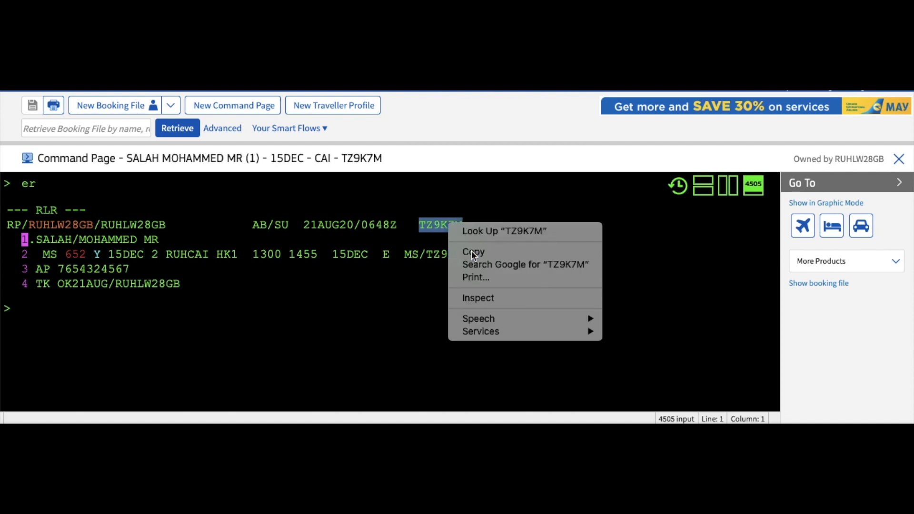
pyautogui.click(108, 310)
# Step: Ignore the booking with IG, then retrieve it with RT and the pasted record locator
pyautogui.write('ig')
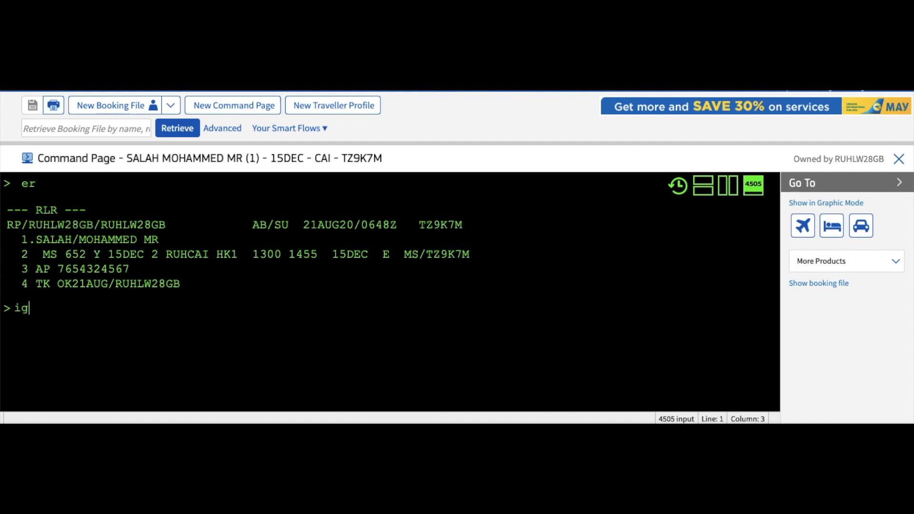
pyautogui.press('Return')
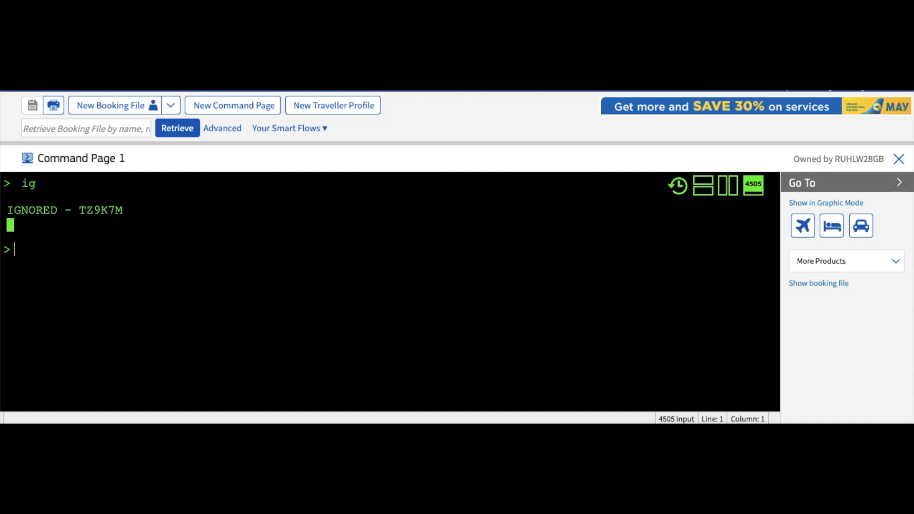
pyautogui.write('rt')
pyautogui.hotkey('ctrl', 'v')
pyautogui.press('Return')
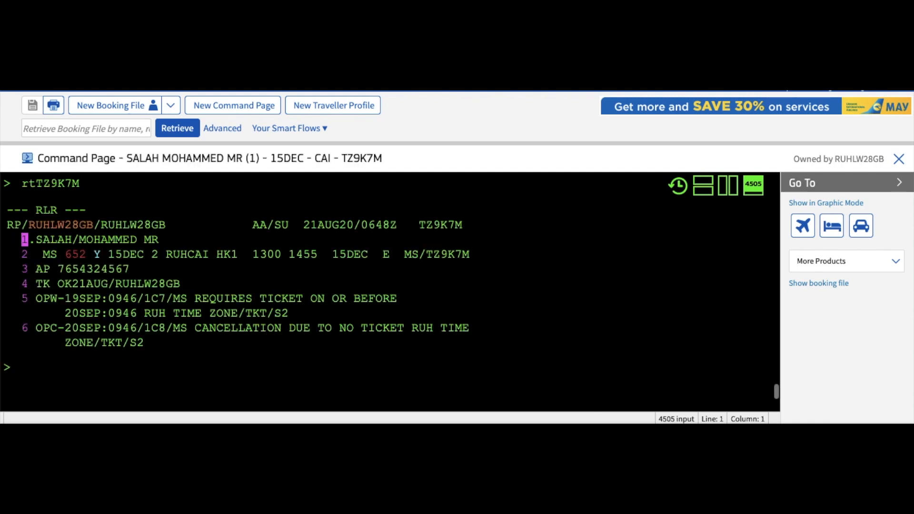